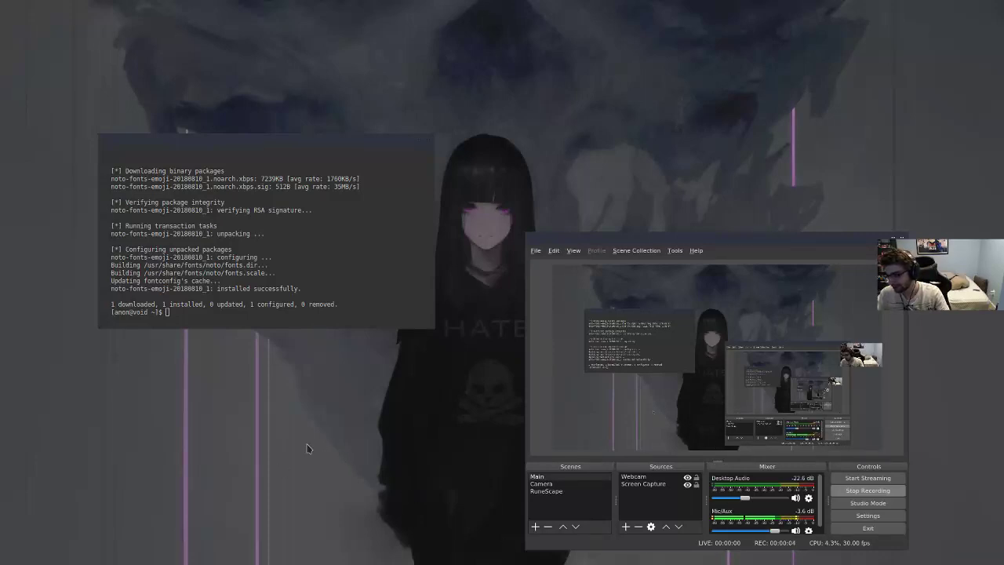
Step: Open the web browser from the desktop and maximize its window
right_click(338, 385)
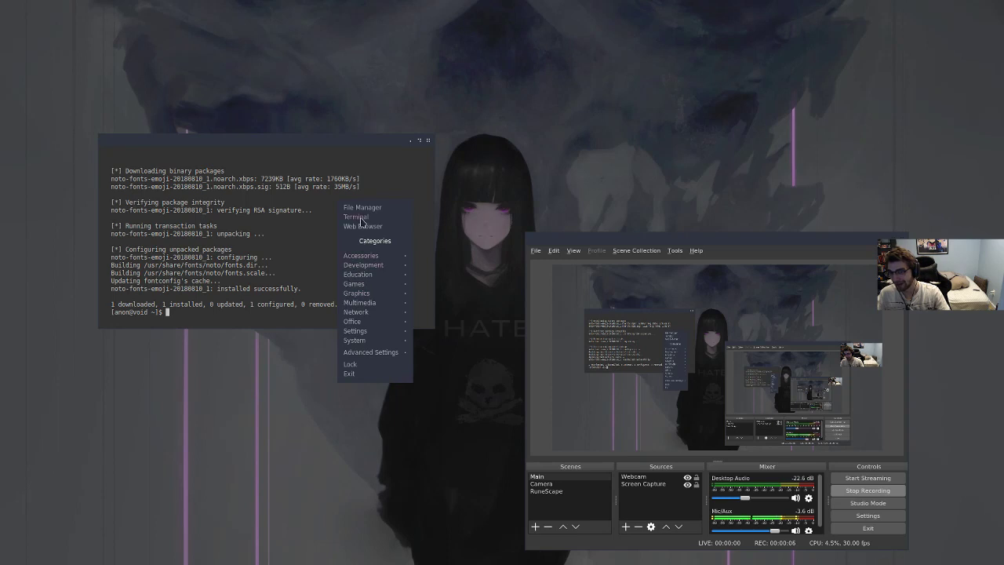
left_click(362, 226)
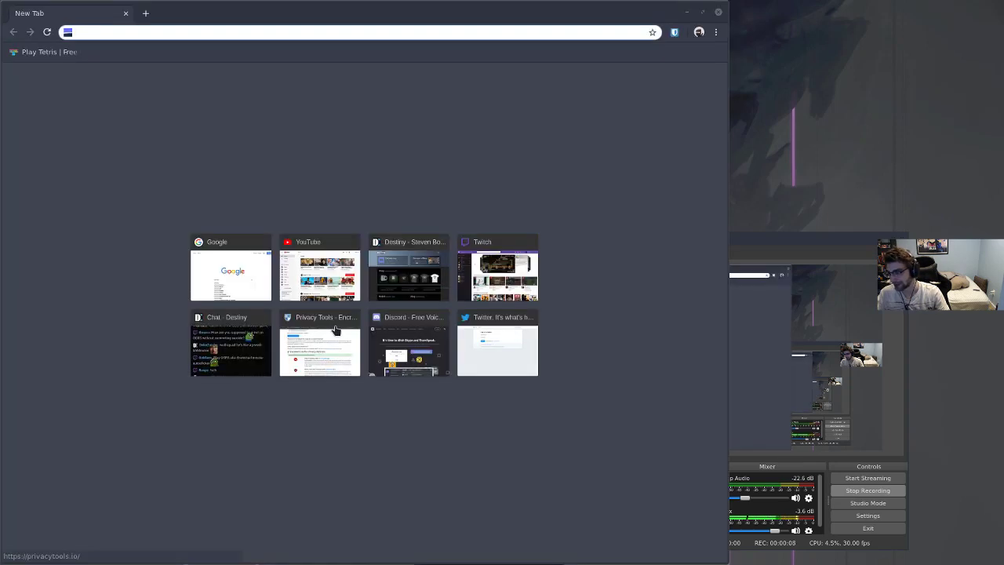
double_click(360, 19)
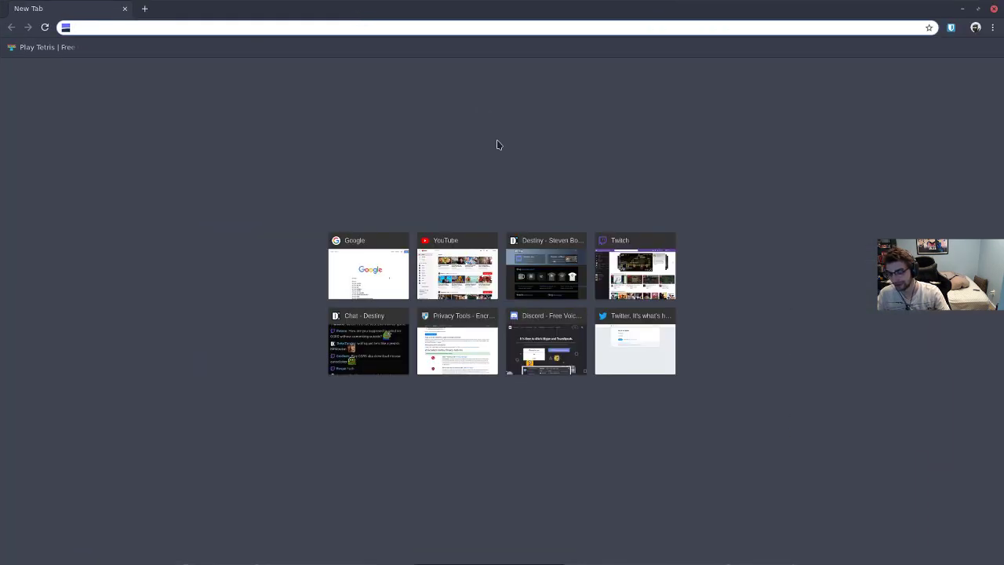
Step: Launch the browser with the ungoogled command in a new terminal, close the browser, and place the terminal beneath the other terminal window
key("super+Return")
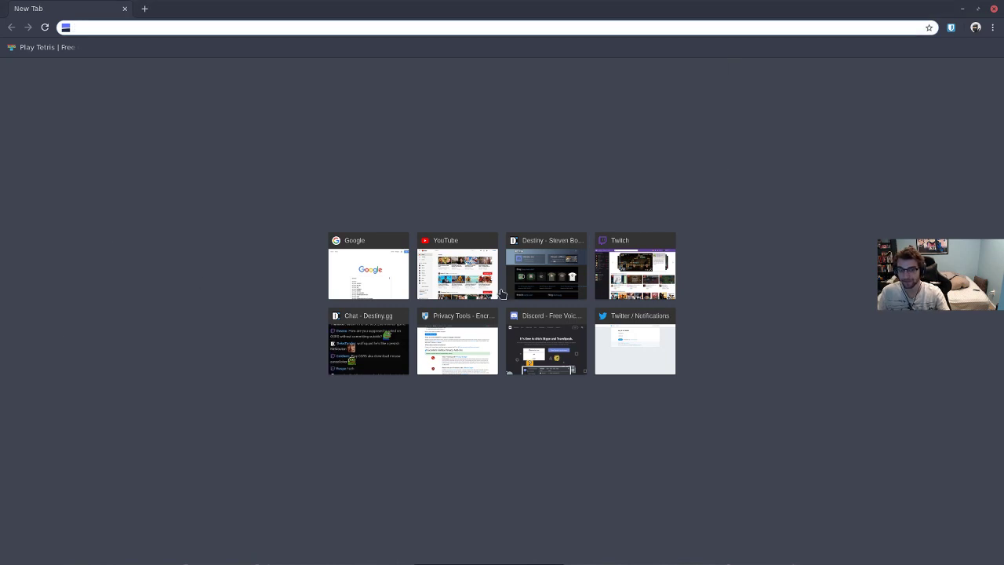
left_click(993, 28)
key("super+Return")
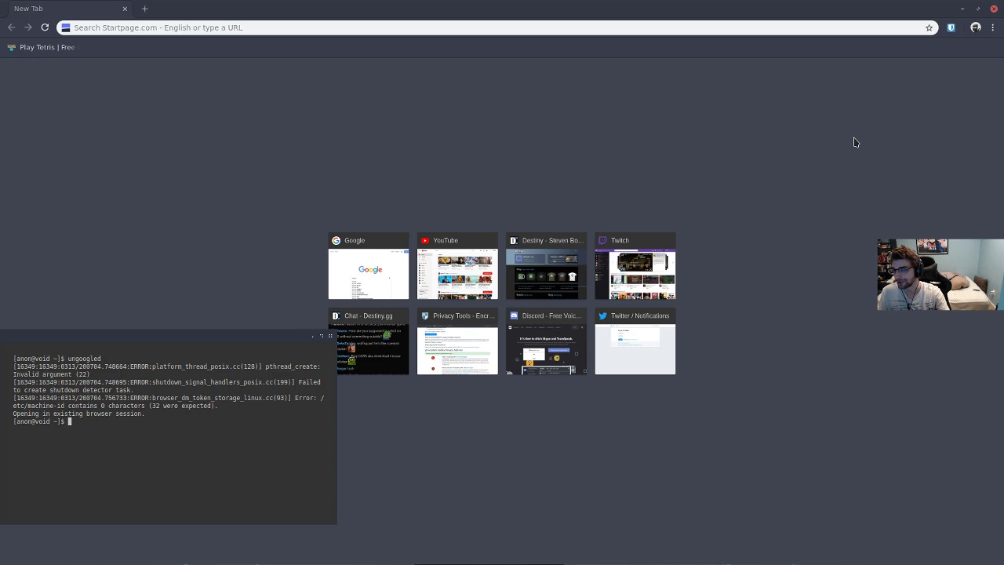
key("ctrl+w")
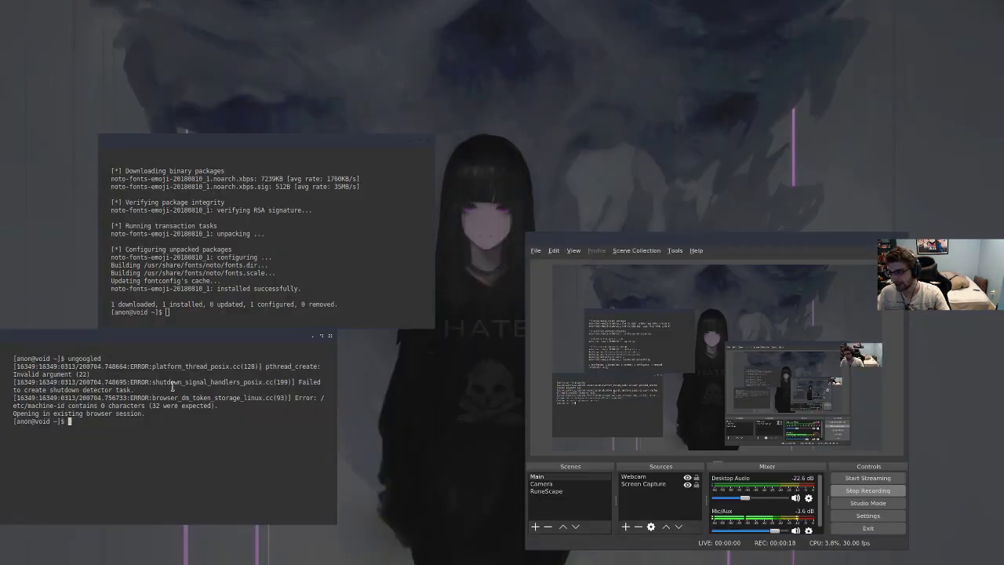
left_click_drag(136, 373, 242, 401)
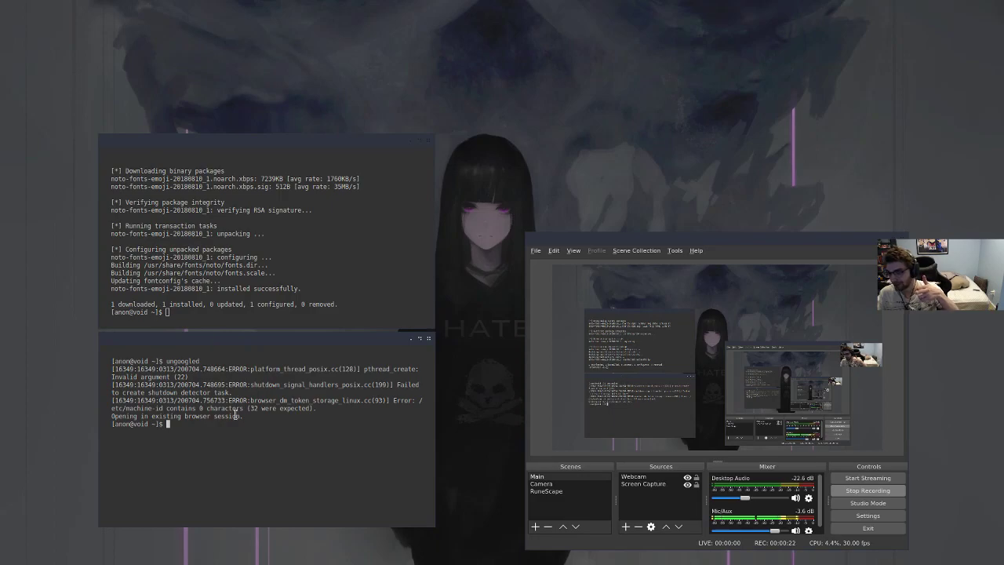
Step: Reopen the web browser and display the AutoScroll extension's options page
right_click(495, 296)
left_click(518, 325)
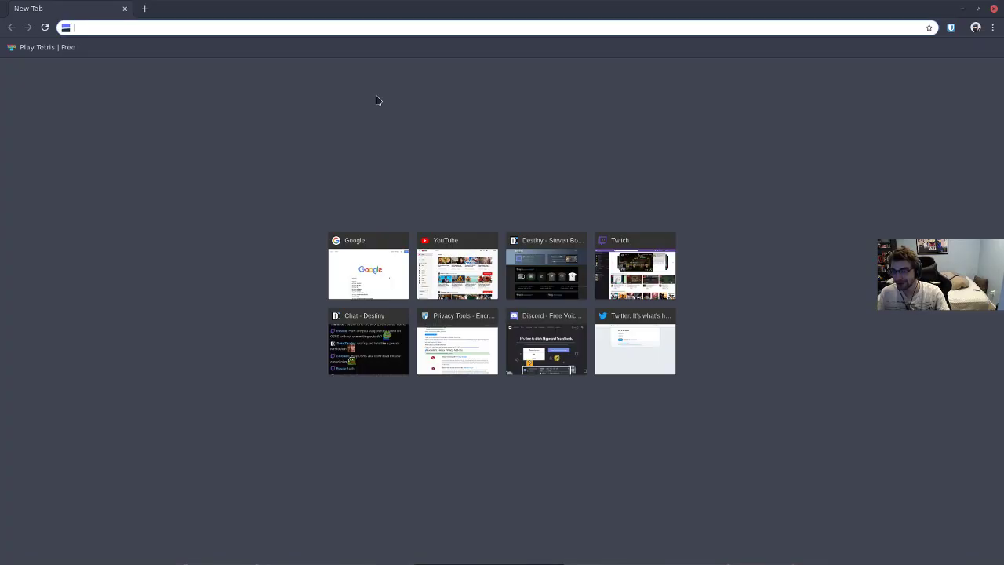
left_click(993, 29)
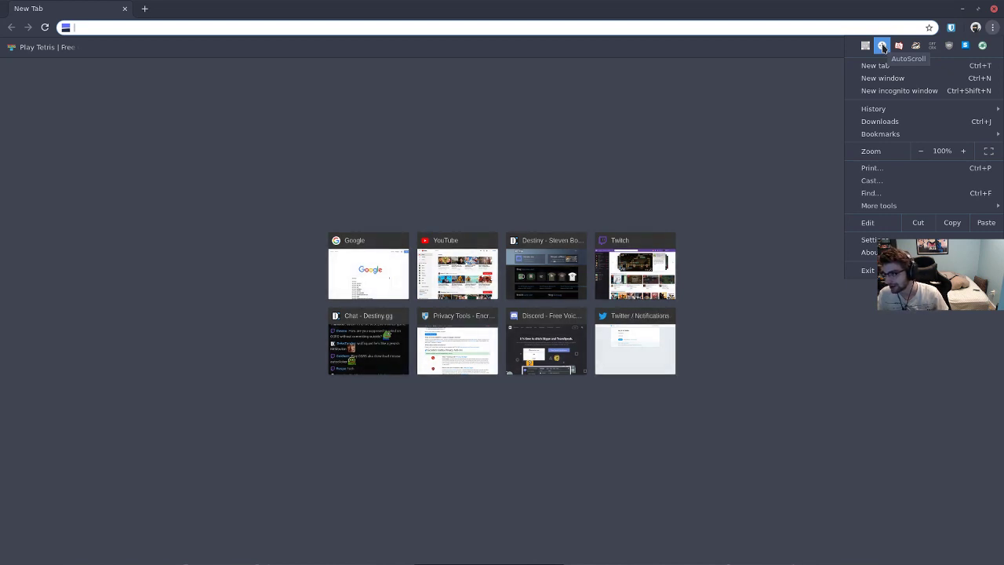
right_click(883, 48)
left_click(890, 81)
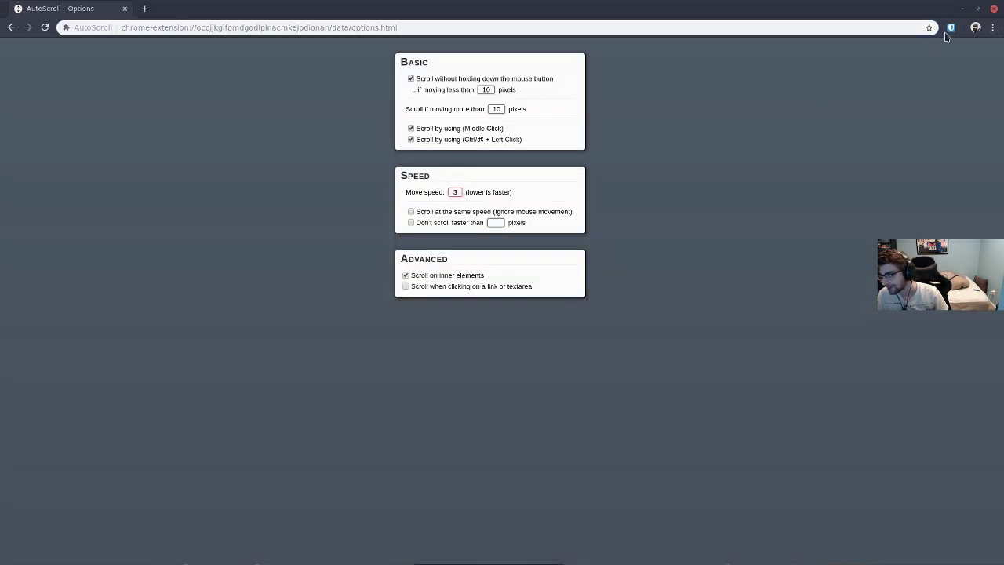
Step: Look up "get crx" on Google in a new tab, correcting the misspelled query
left_click(989, 28)
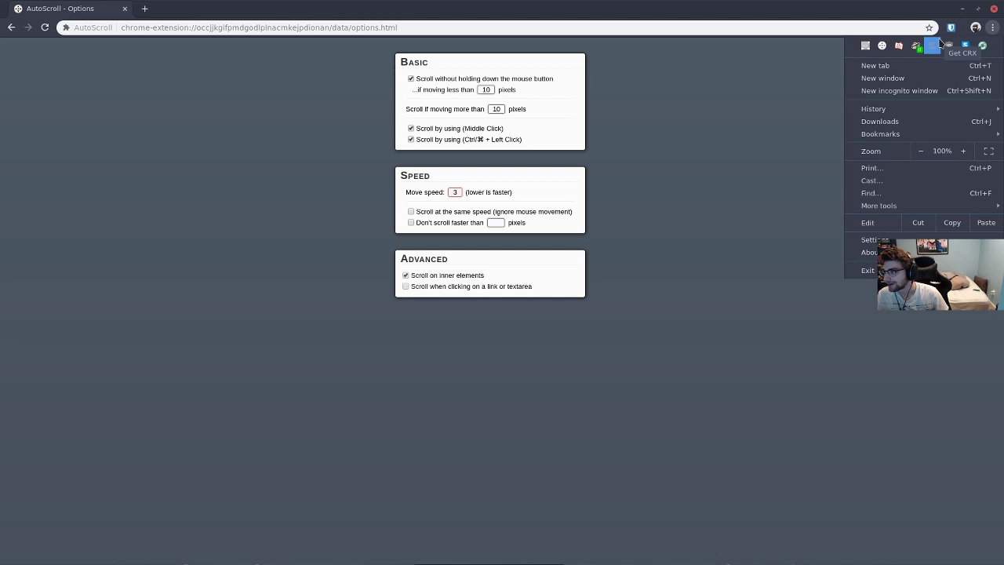
left_click(808, 65)
left_click(145, 7)
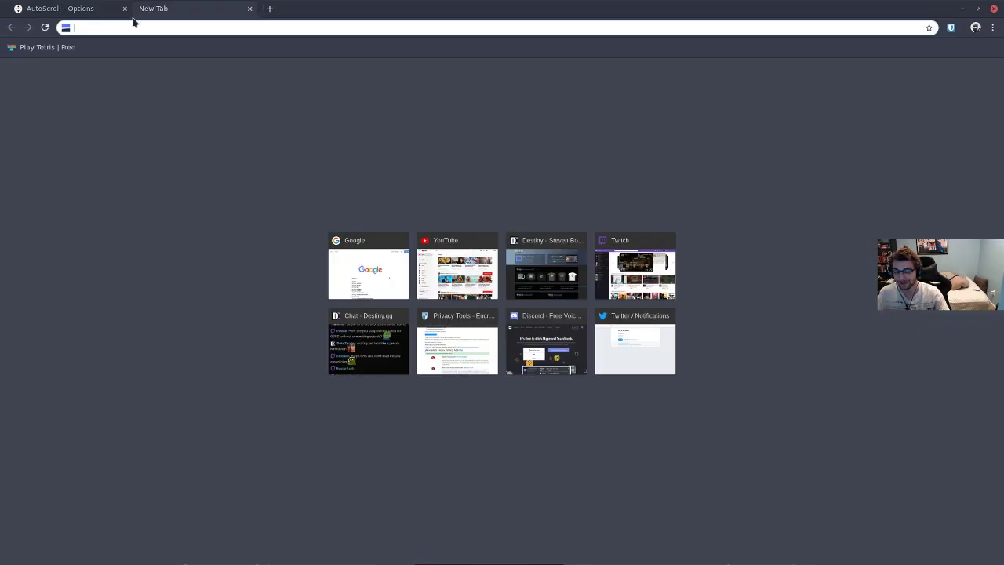
type("goo")
key("Return")
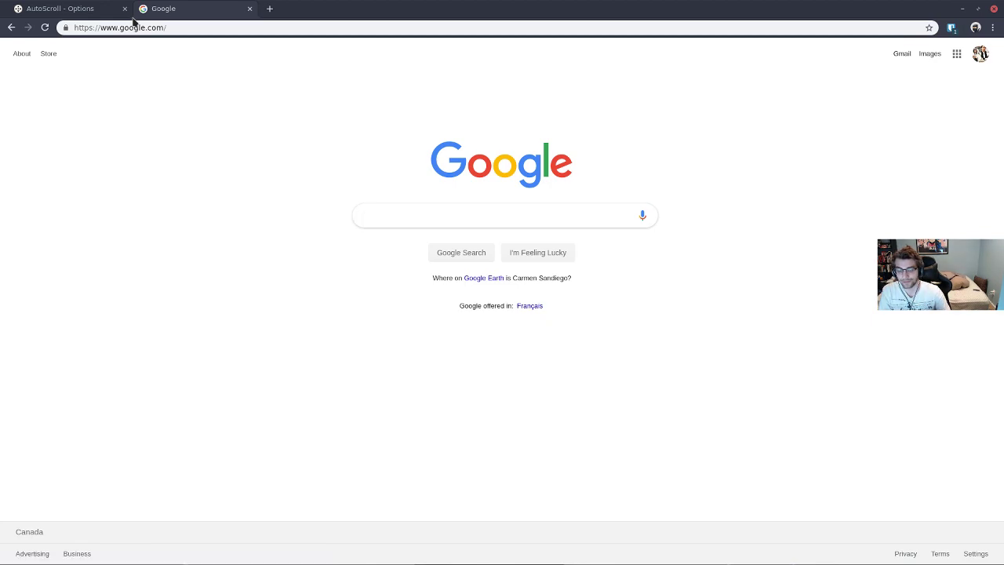
type("get crxz")
key("Return")
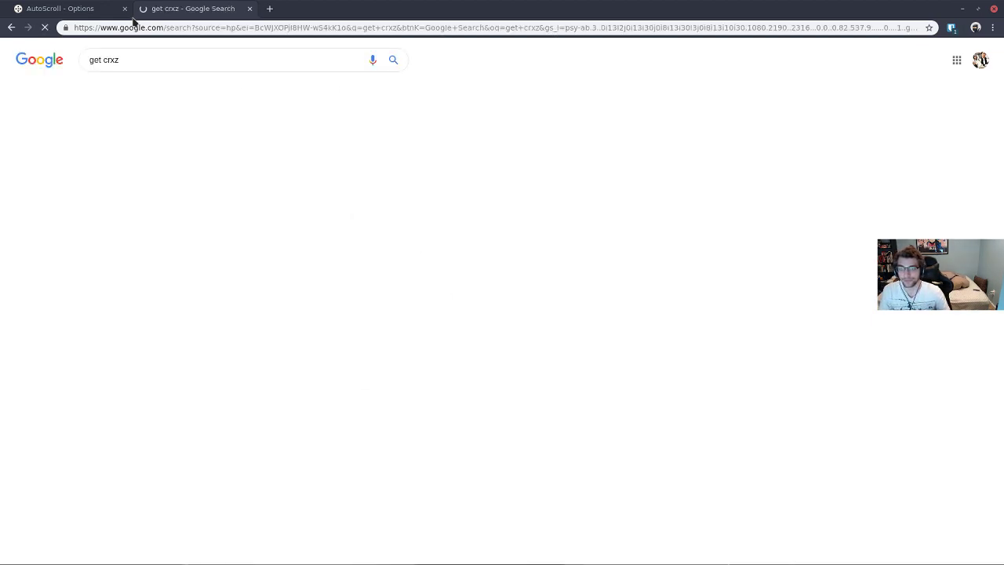
left_click(170, 69)
key("BackSpace")
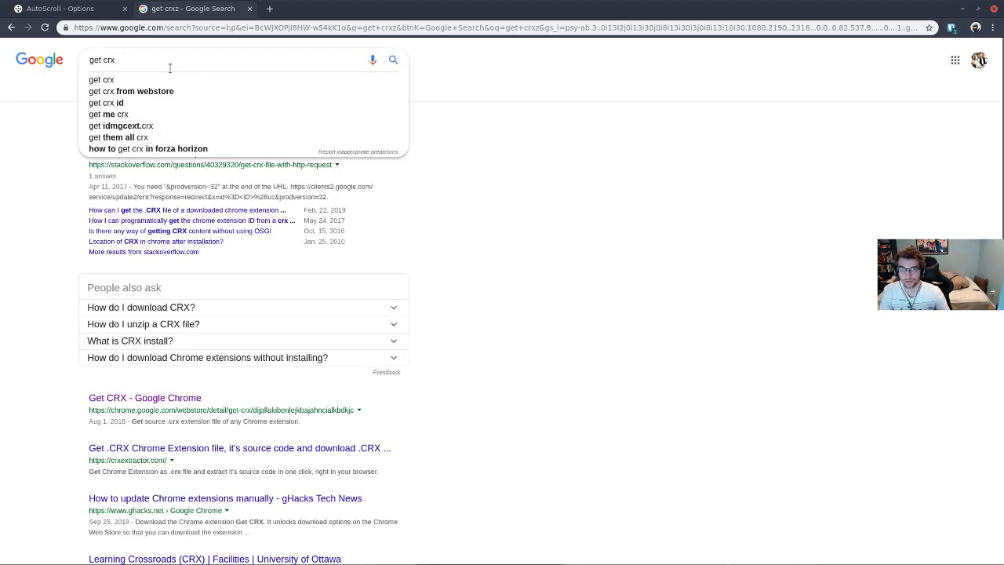
key("Return")
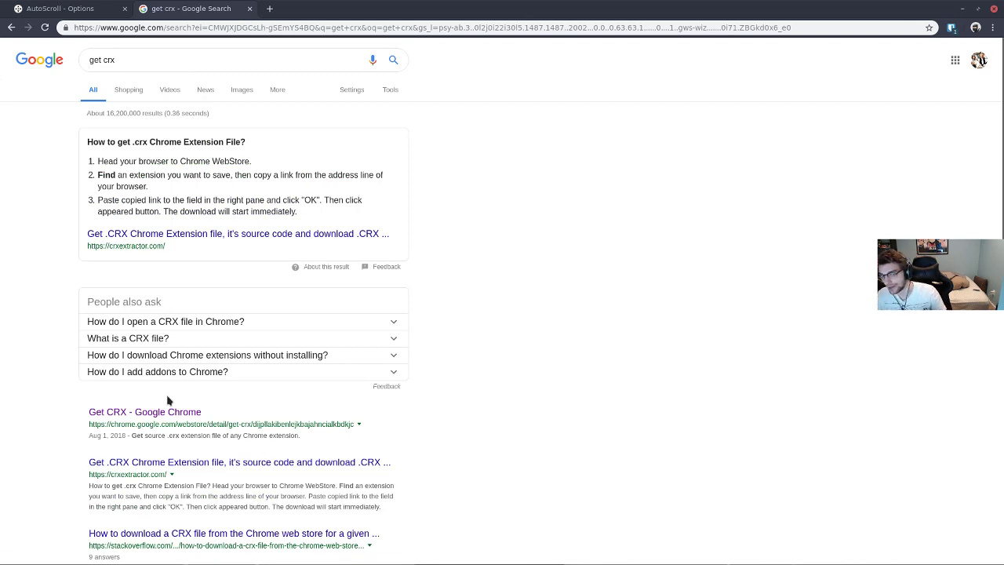
Step: Open the Get CRX Chrome Web Store result in a separate tab and copy its page URL
middle_click(162, 413)
left_click(312, 13)
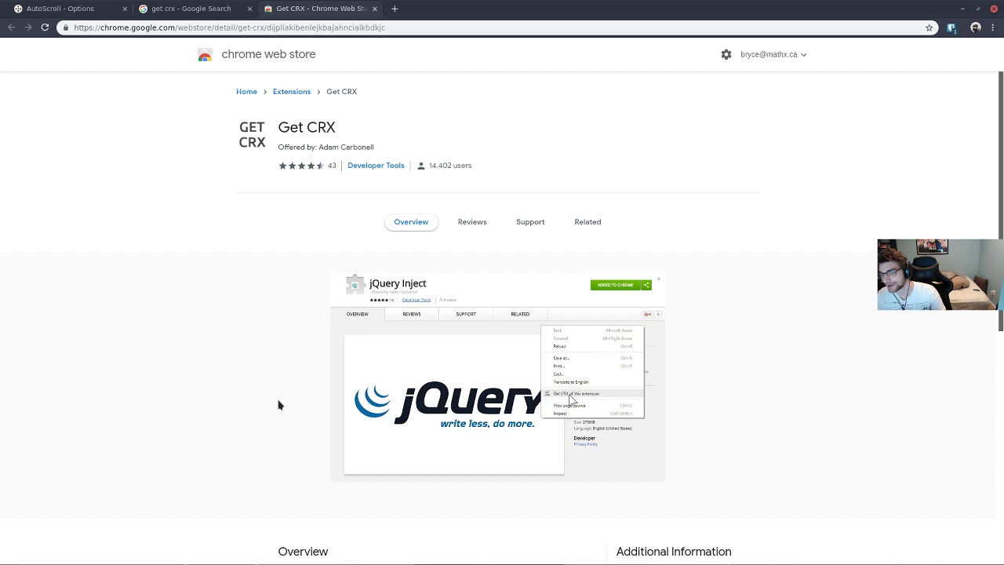
left_click(335, 27)
key("ctrl+c")
Step: Search Google for "download crx" in a new tab and open the crxextractor.com result
left_click(396, 10)
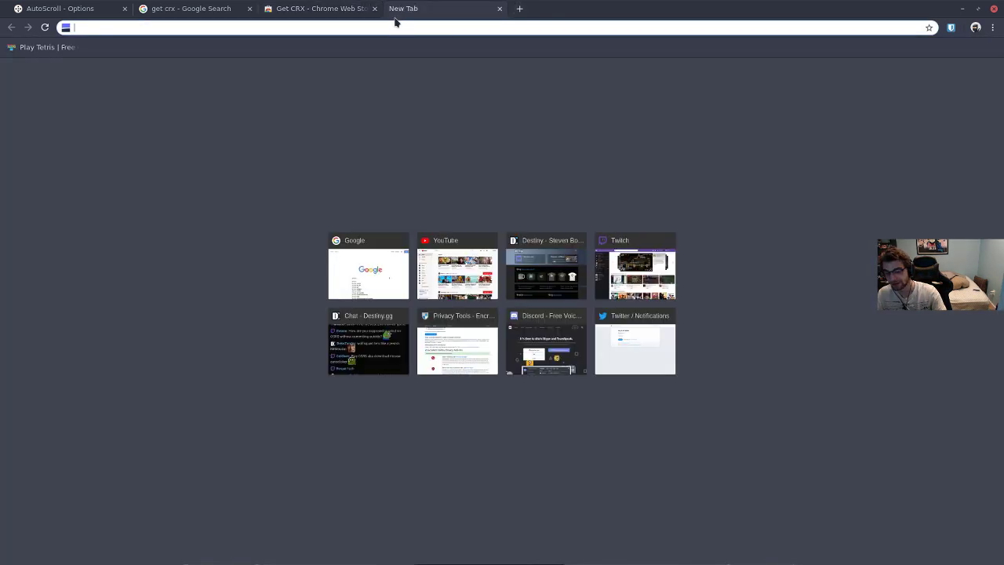
type("google.com/")
key("Return")
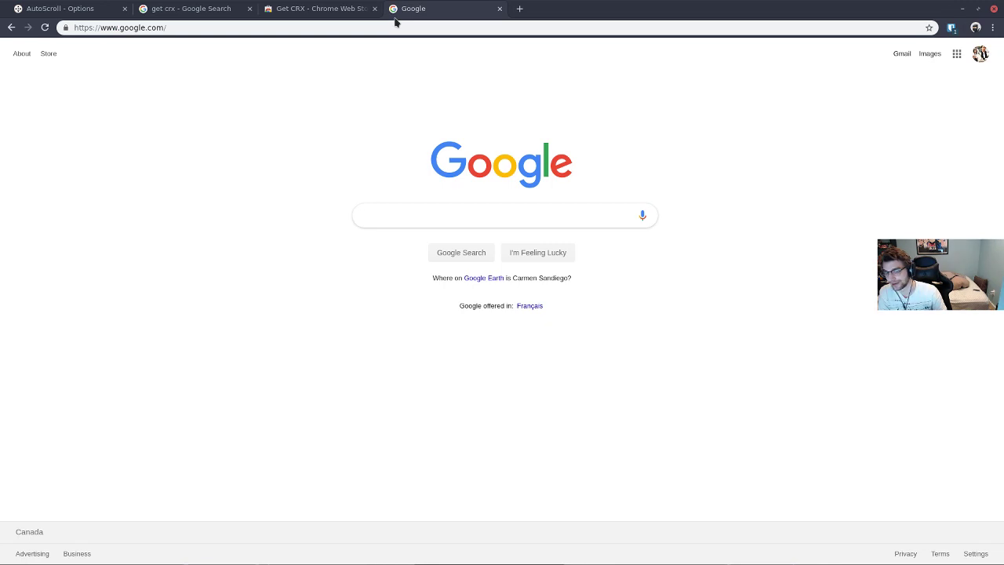
type("down")
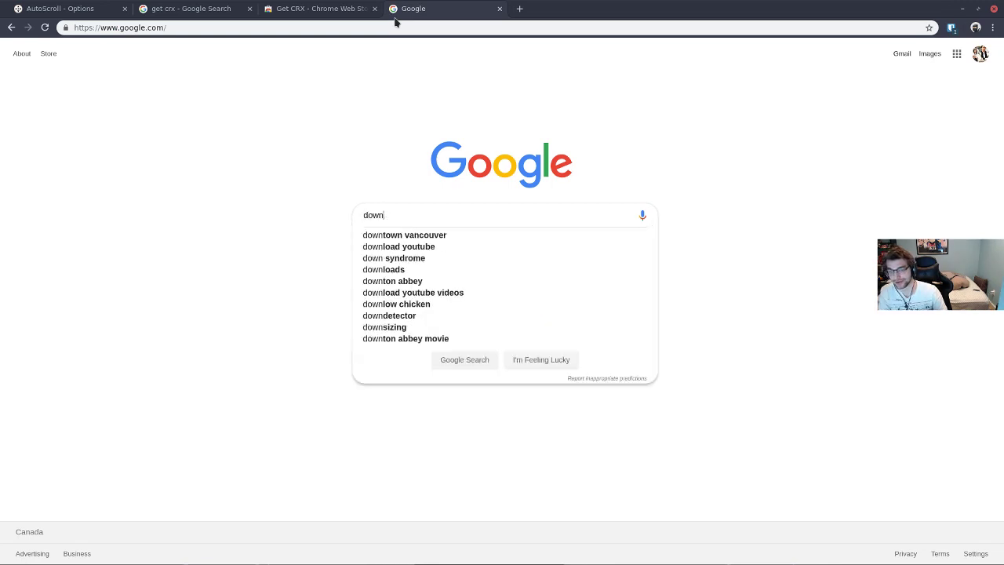
type("load crx")
key("Return")
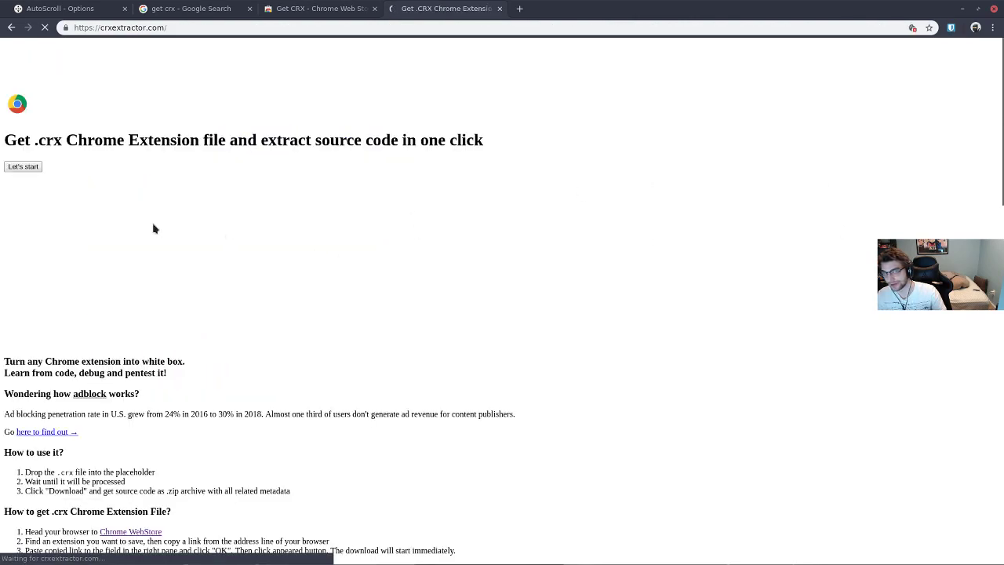
Step: Download the Get CRX extension's .crx file from CRX Extractor using the copied store URL
scroll(465, 327, "down", 4)
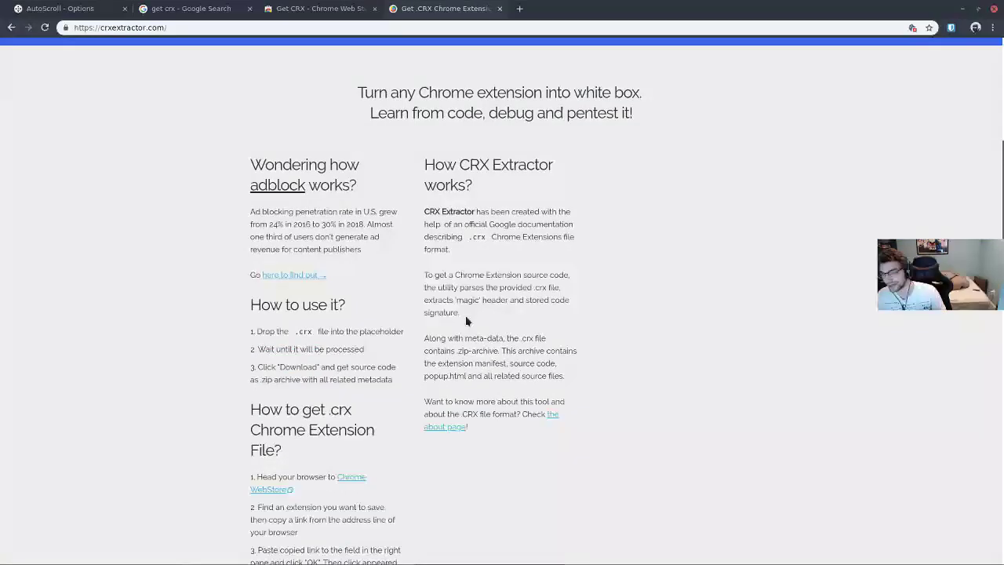
scroll(329, 272, "up", 3)
scroll(329, 271, "up", 2)
left_click(60, 292)
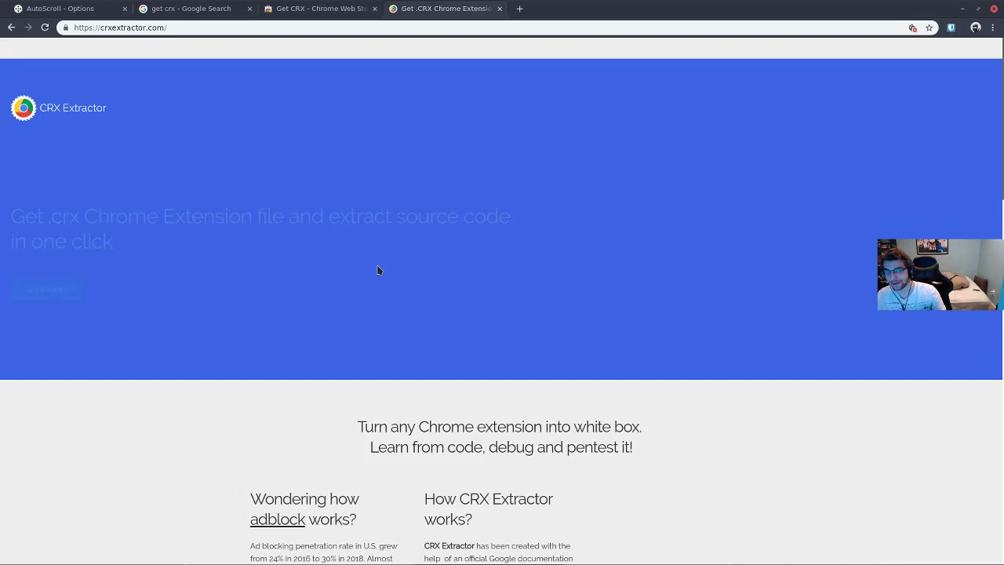
key("ctrl+v")
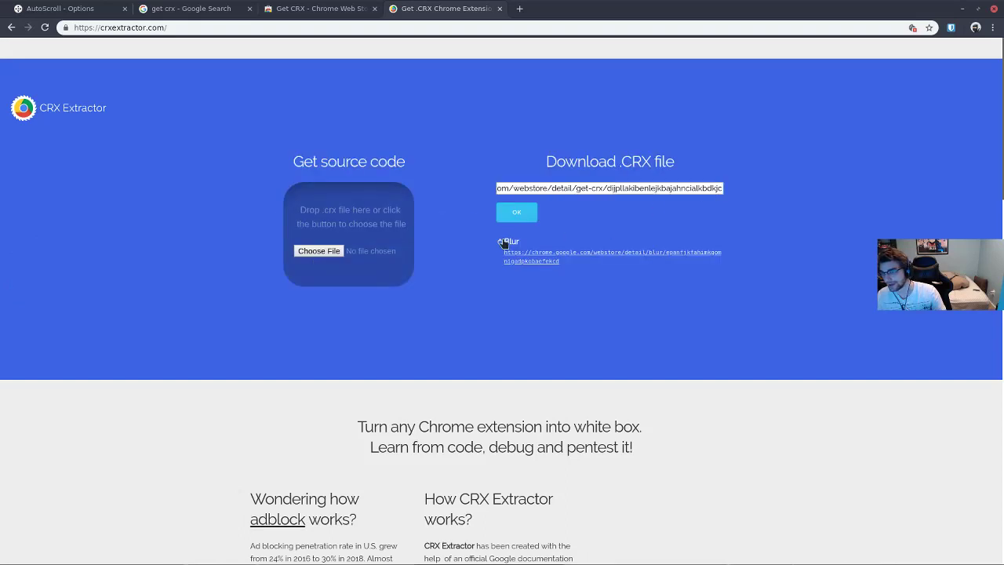
left_click(531, 212)
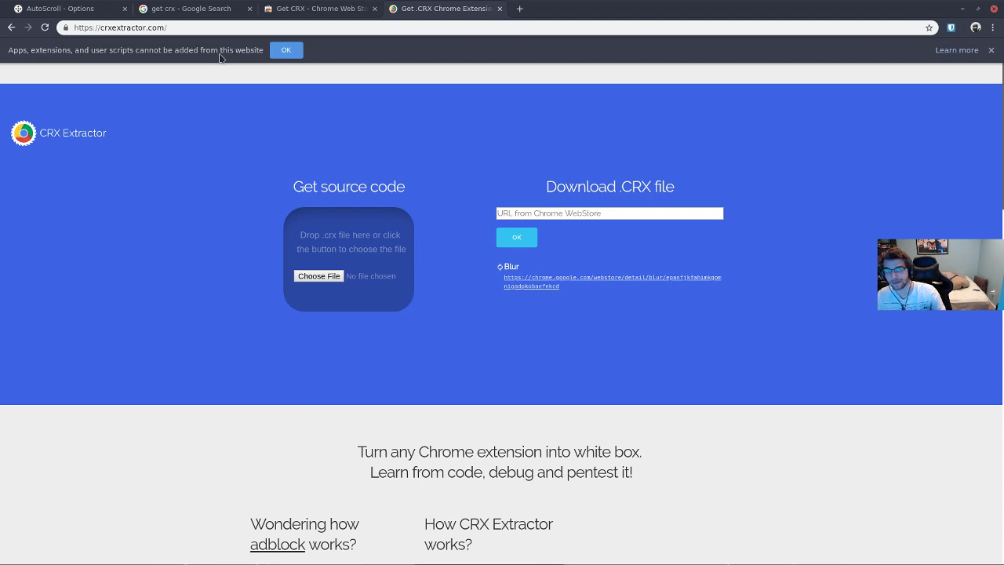
left_click(109, 555)
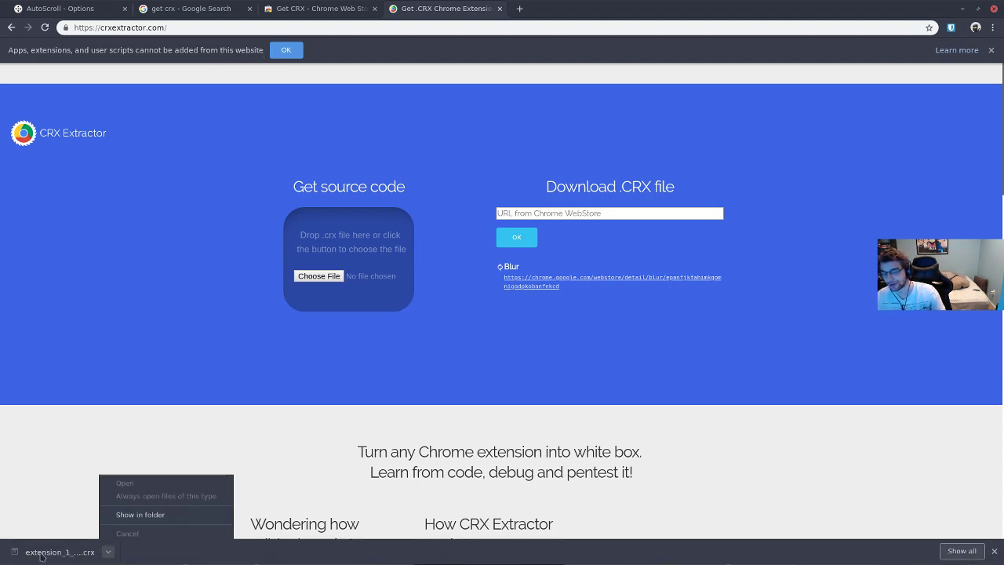
left_click(112, 263)
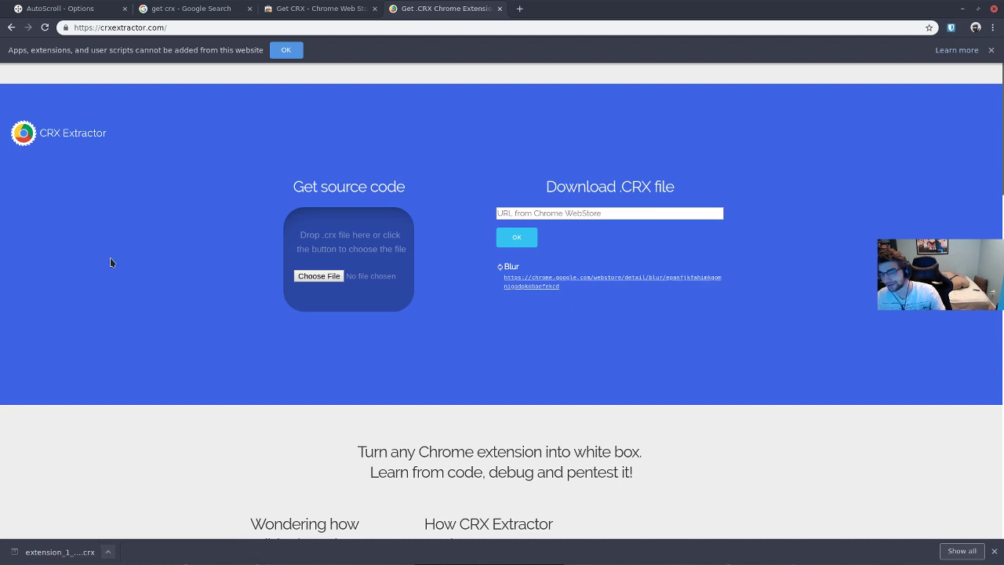
Step: Return to the search results, open Chrome Extension Downloader, and download Get CRX using the copied store URL
left_click(10, 28)
left_click(202, 185)
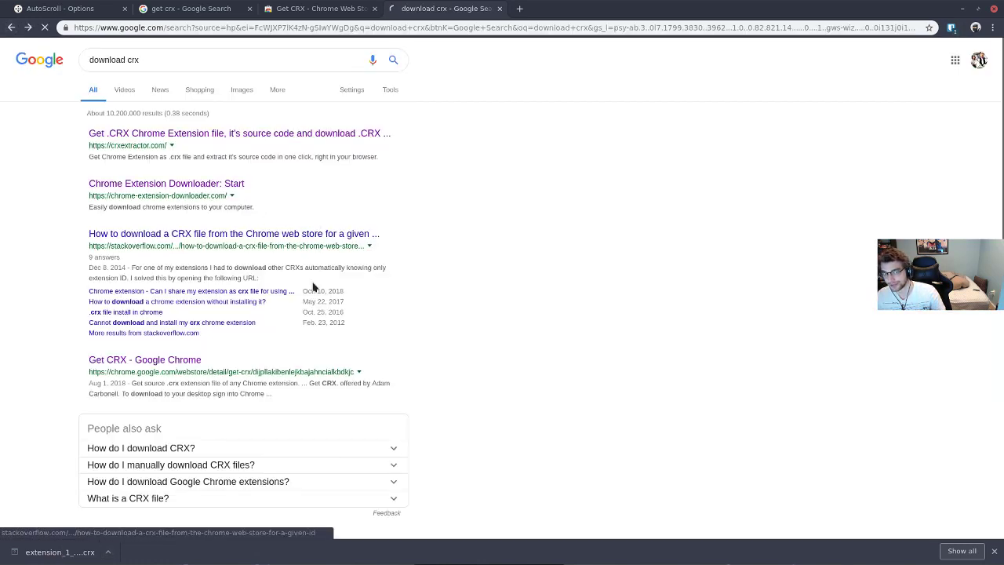
key("ctrl+v")
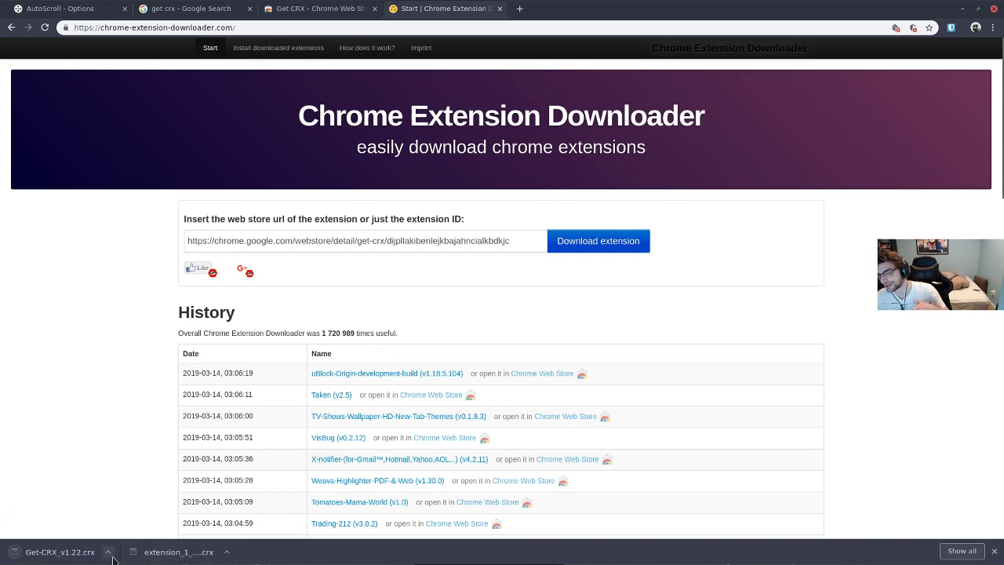
Step: Show the downloaded Get-CRX_v1.22.crx file in its folder, then return to the browser
right_click(98, 545)
left_click(125, 516)
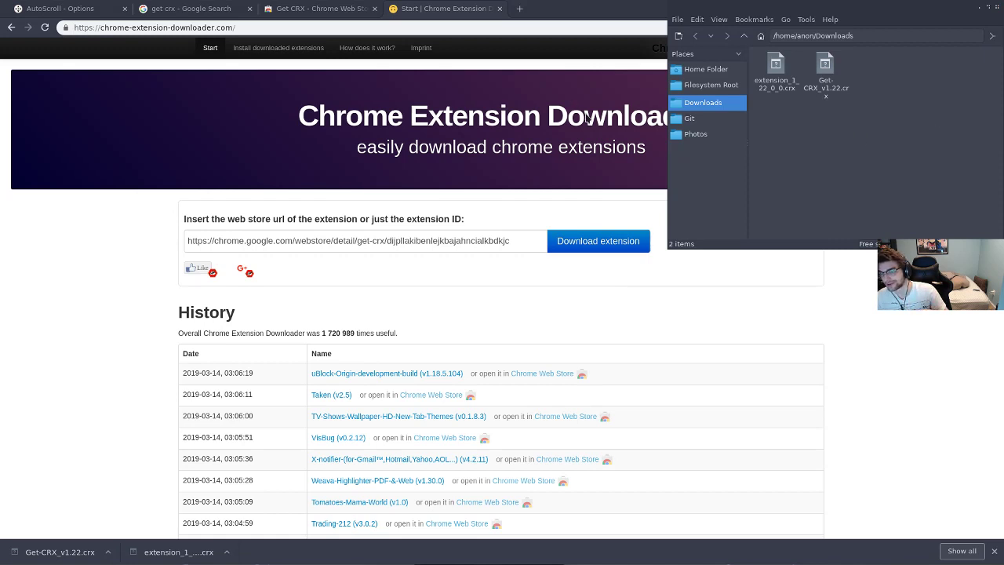
left_click(560, 220)
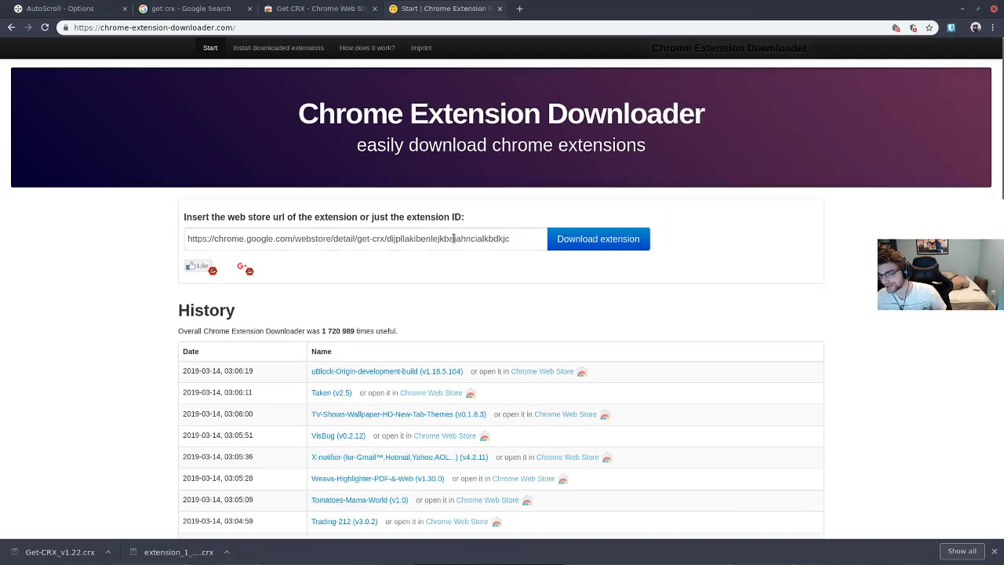
Step: Close the Chrome Extension Downloader tab and go from the Get CRX page to the store's Extensions category
middle_click(434, 11)
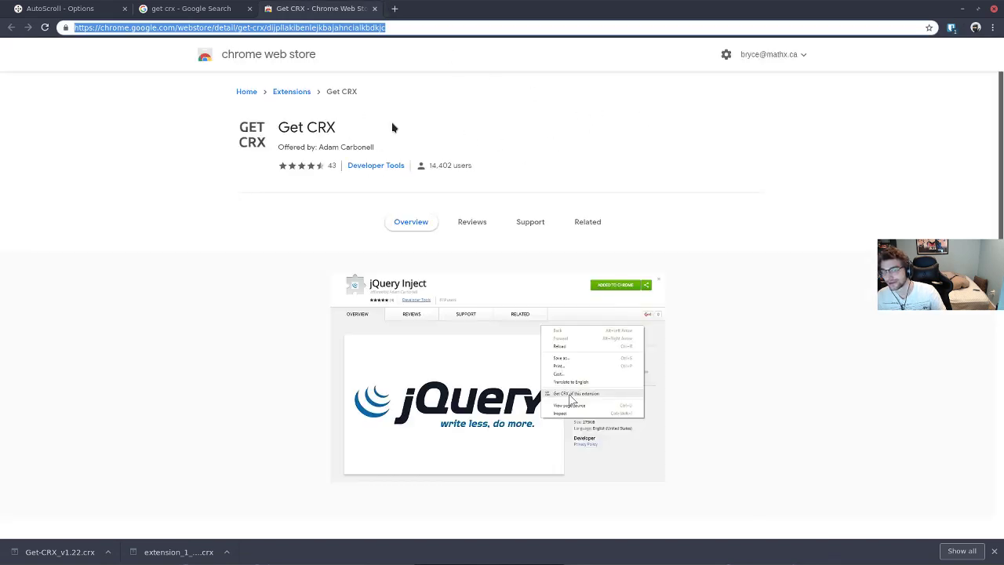
triple_click(351, 135)
left_click(360, 138)
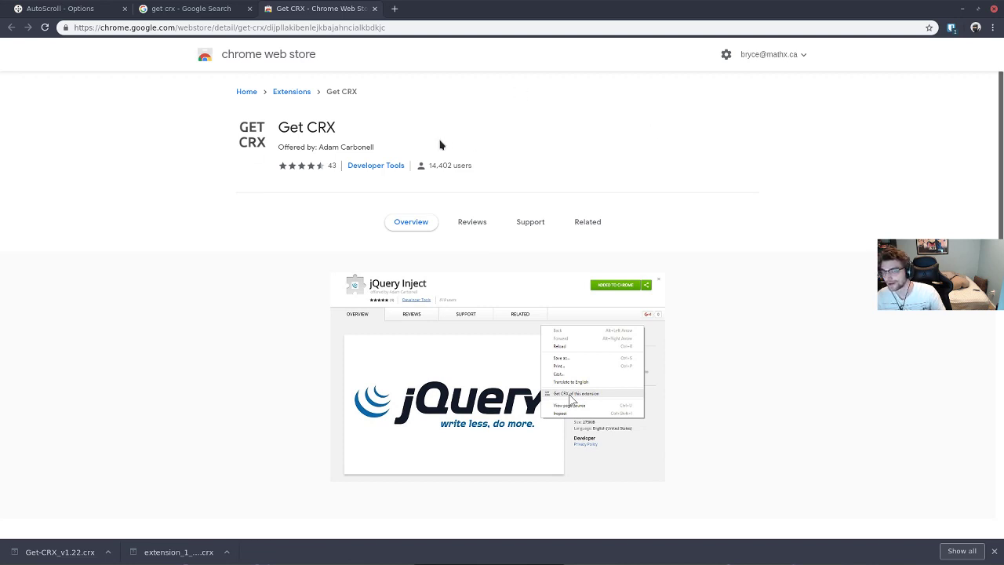
left_click(992, 27)
left_click(394, 12)
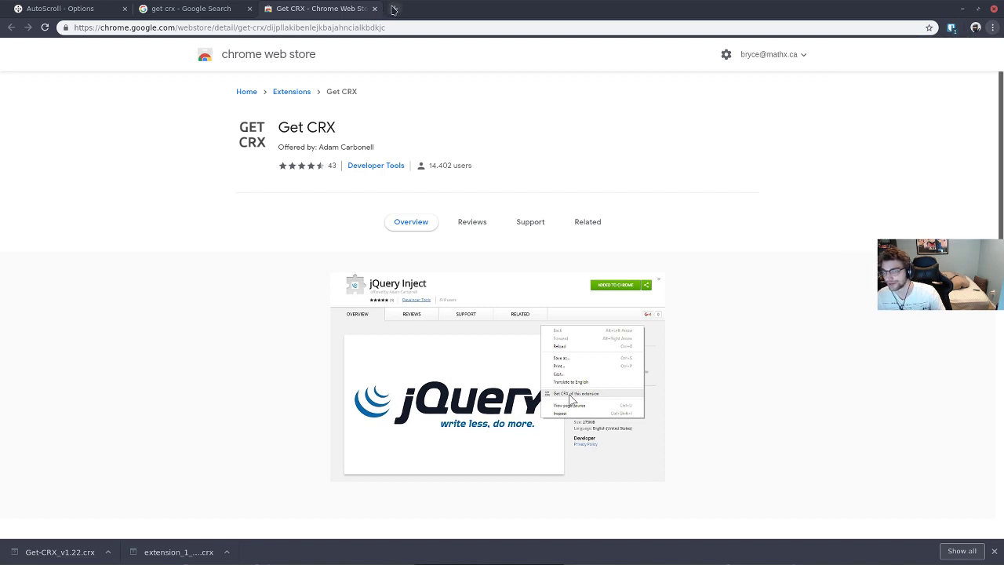
left_click(249, 72)
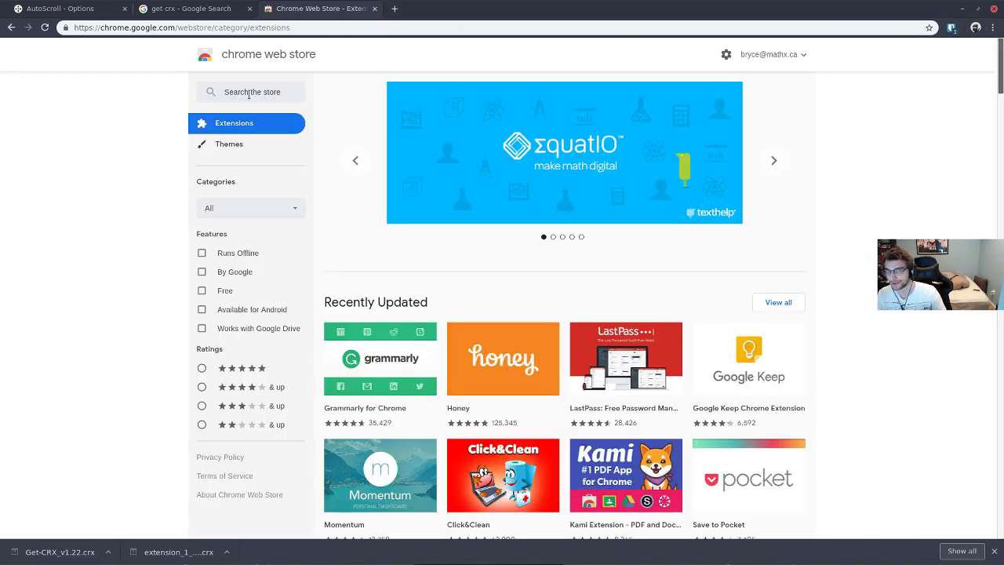
Step: Search the store for "stylus", check its Available on Chrome link, close the resulting Chrome tab, and open the Stylus extension page
type("stylus")
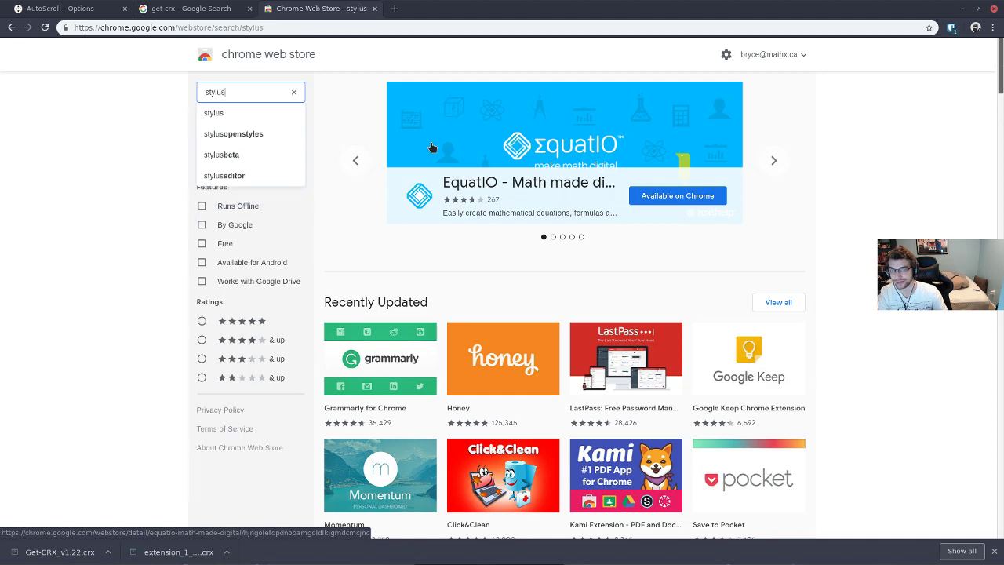
key("Return")
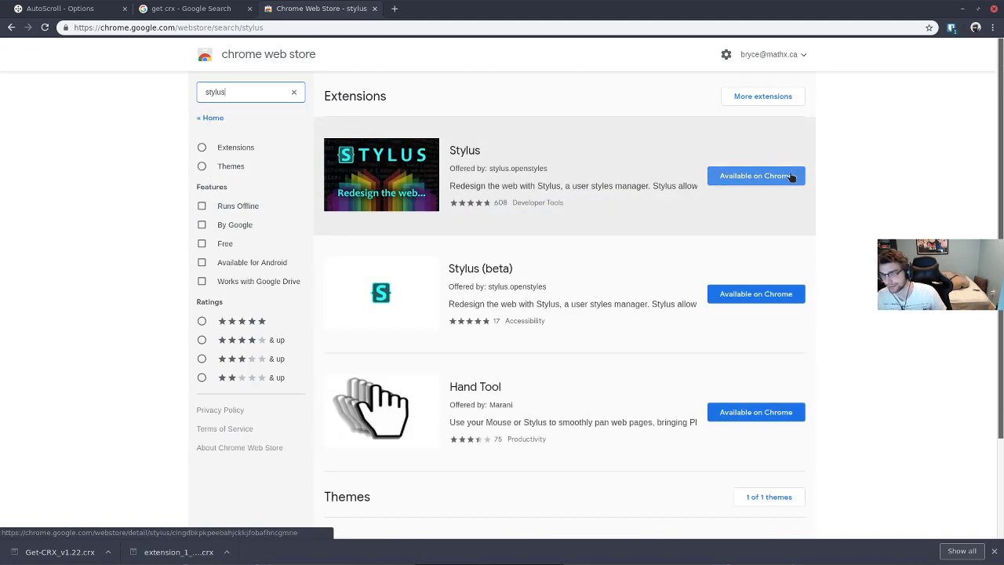
left_click(801, 177)
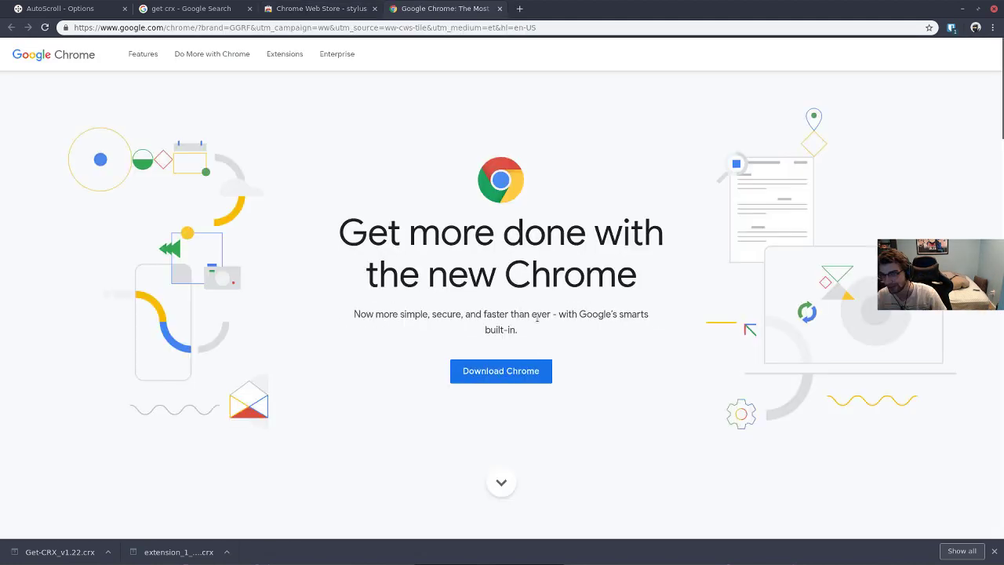
middle_click(424, 11)
left_click(488, 151)
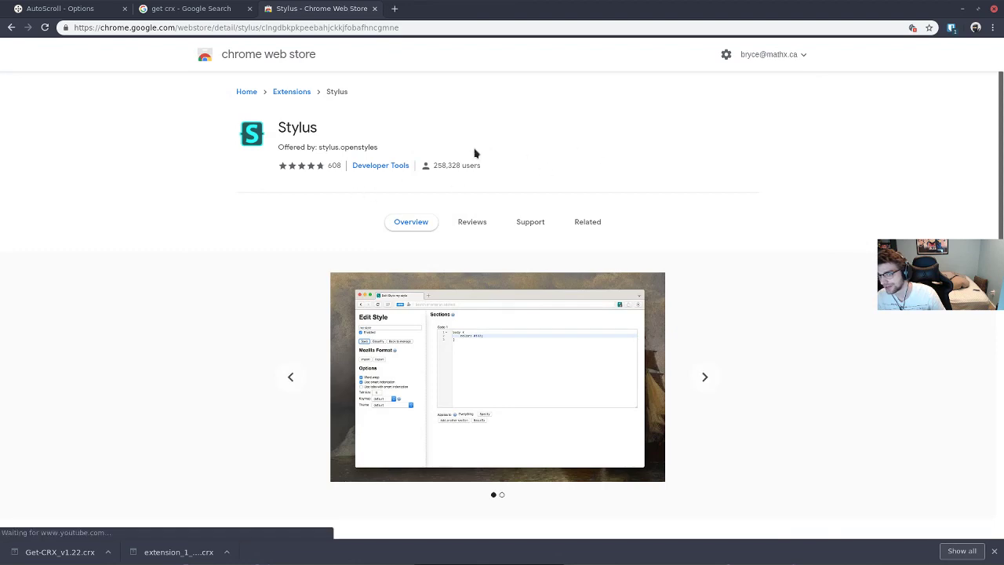
Step: Request the CRX of the Stylus extension through Get CRX, highlight the suggested file name, and cancel the save
scroll(549, 223, "down", 1)
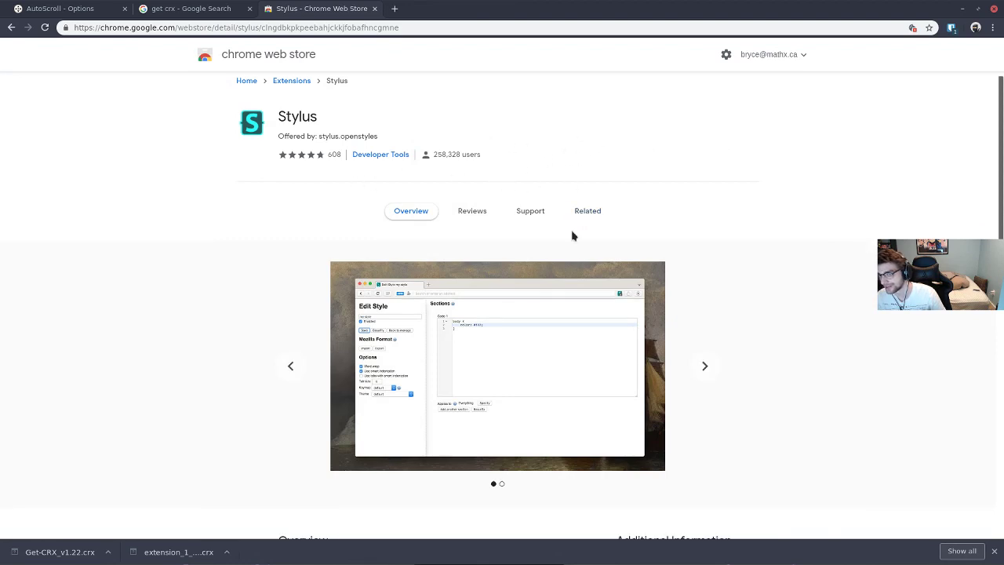
scroll(573, 232, "down", 4)
scroll(572, 228, "up", 5)
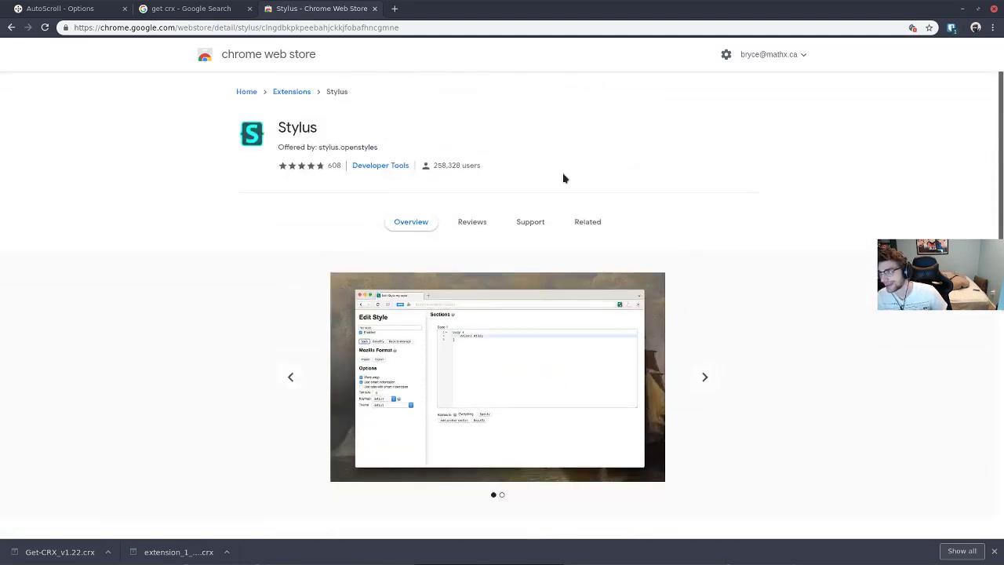
right_click(562, 175)
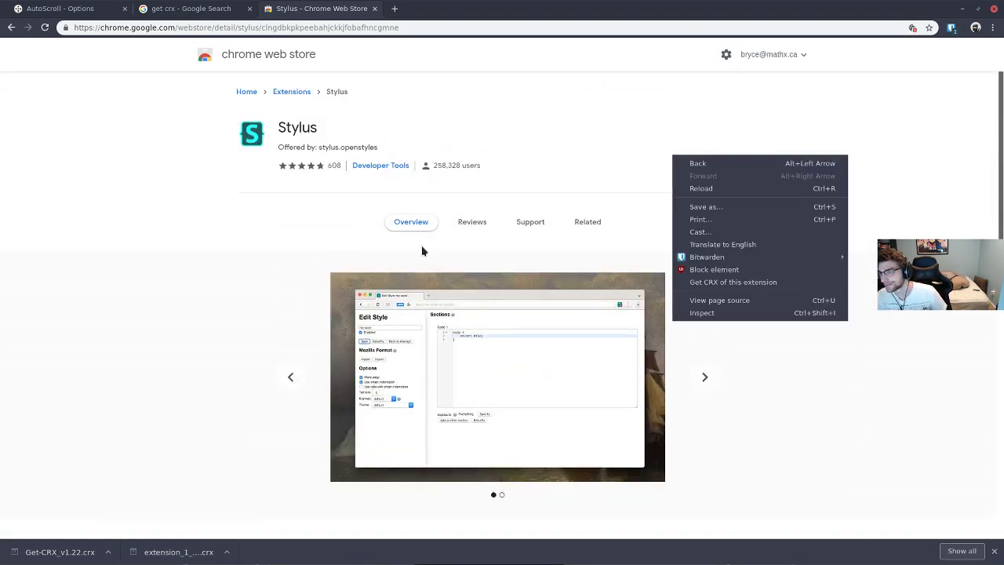
left_click(760, 289)
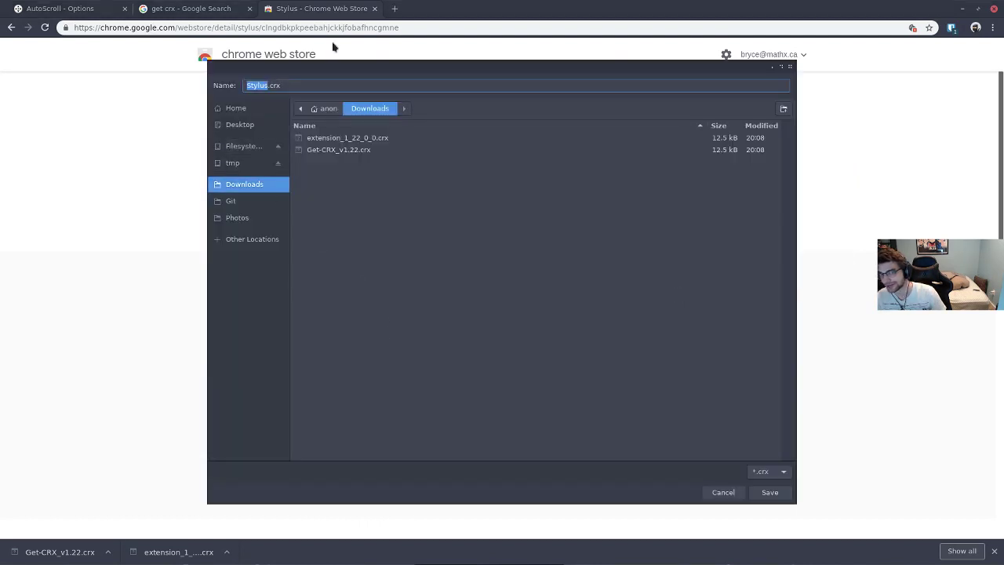
left_click_drag(271, 86, 247, 85)
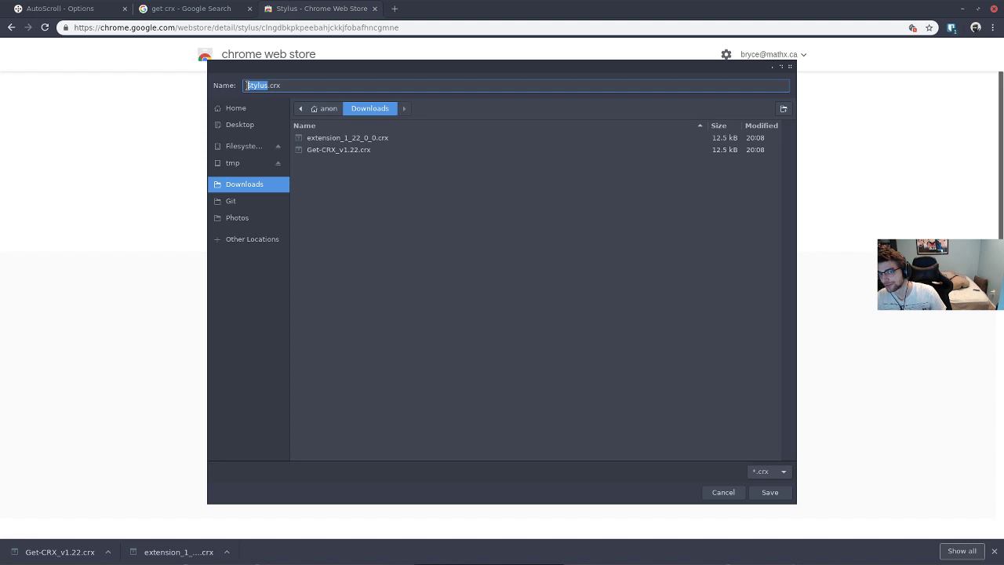
left_click(732, 492)
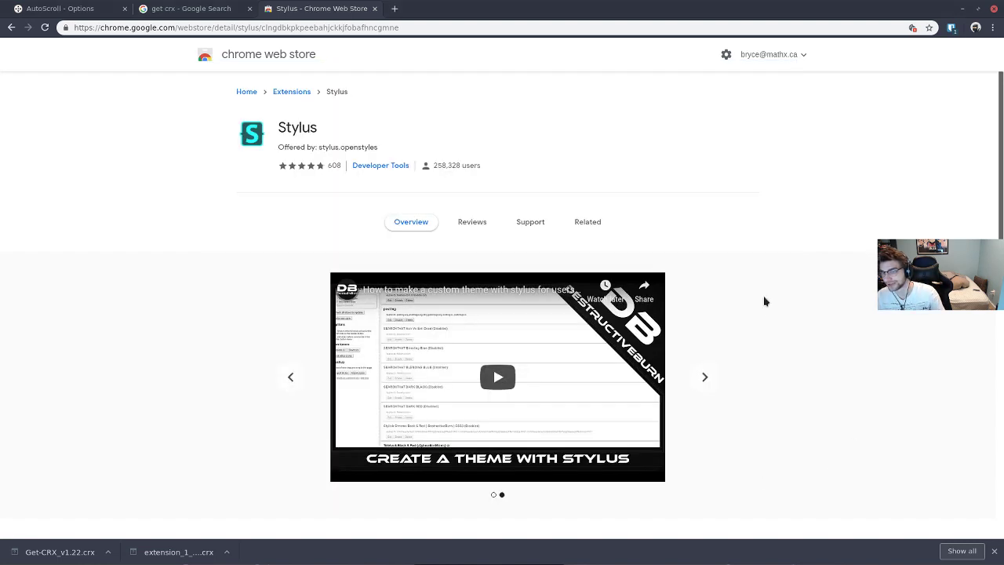
Step: Return to the store's Extensions category, search for "https", and open the HTTPS Everywhere extension page
left_click(229, 56)
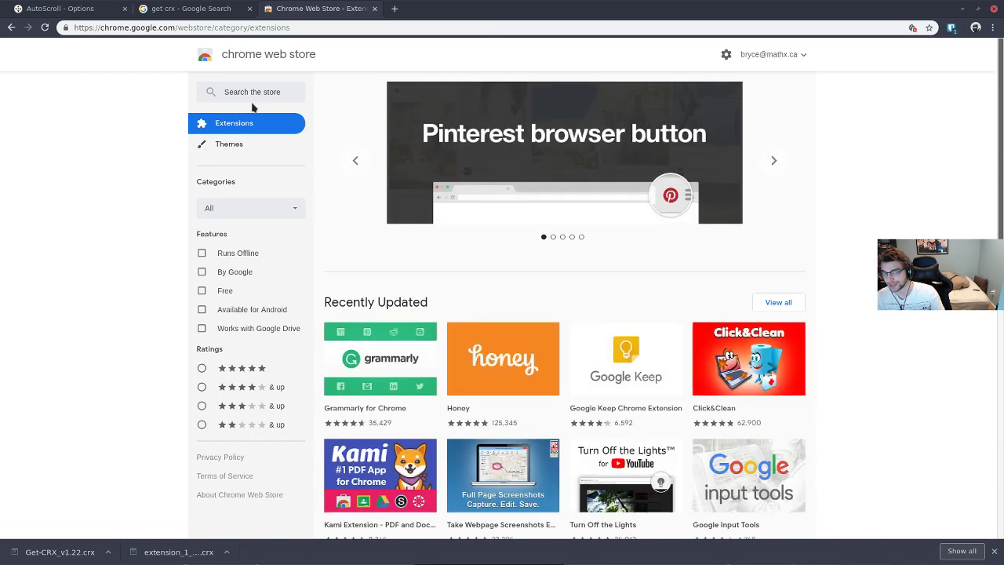
left_click(257, 94)
type("https")
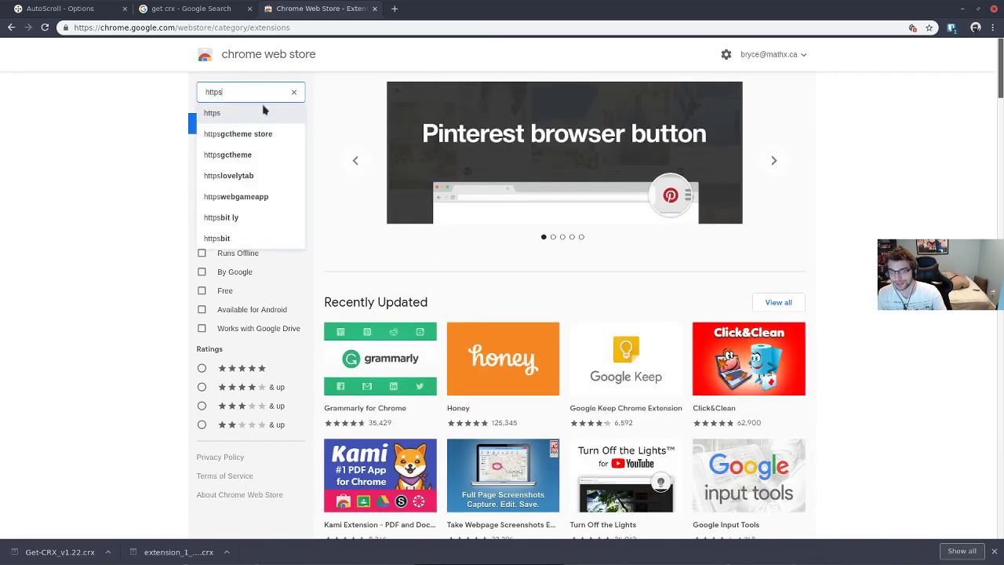
type("ever")
key("BackSpace")
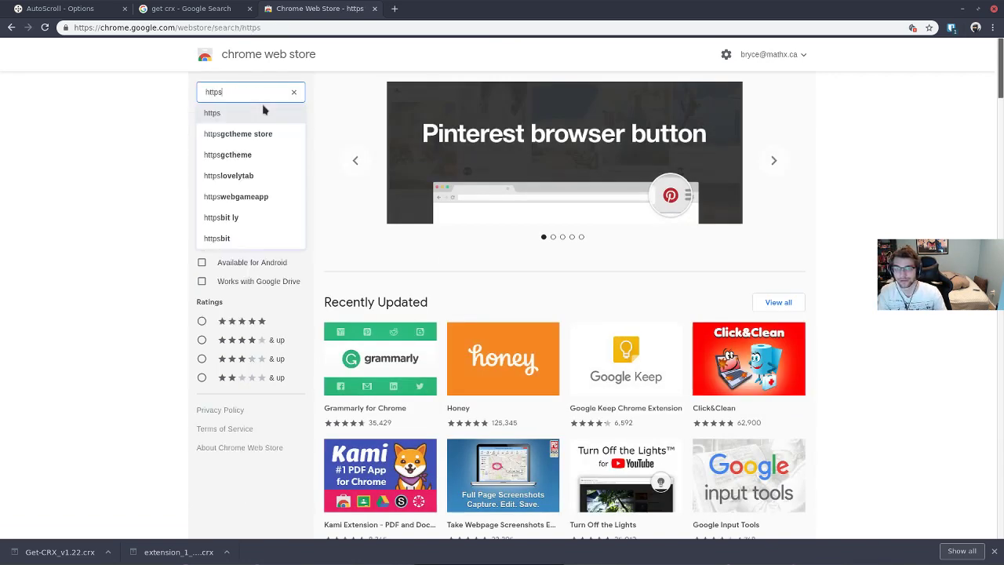
left_click(265, 111)
left_click(482, 220)
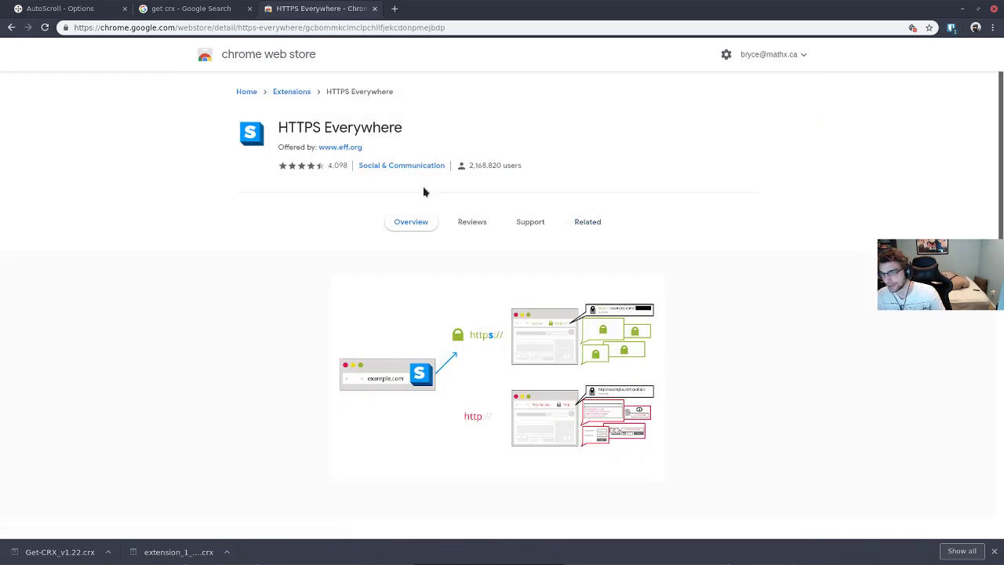
Step: Request the CRX of the HTTPS Everywhere extension through Get CRX and cancel the save
scroll(518, 257, "down", 1)
scroll(742, 296, "up", 1)
right_click(765, 287)
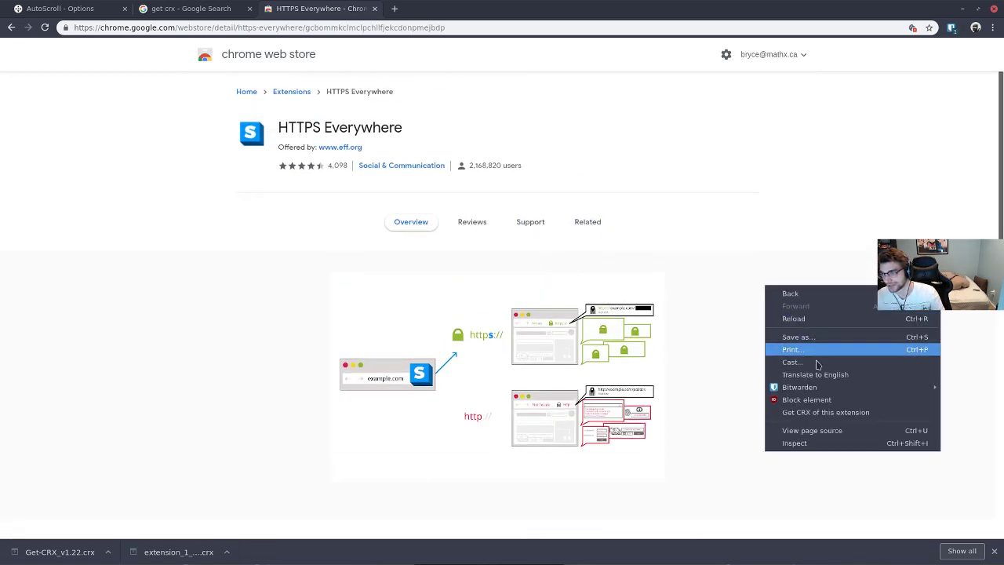
left_click(825, 412)
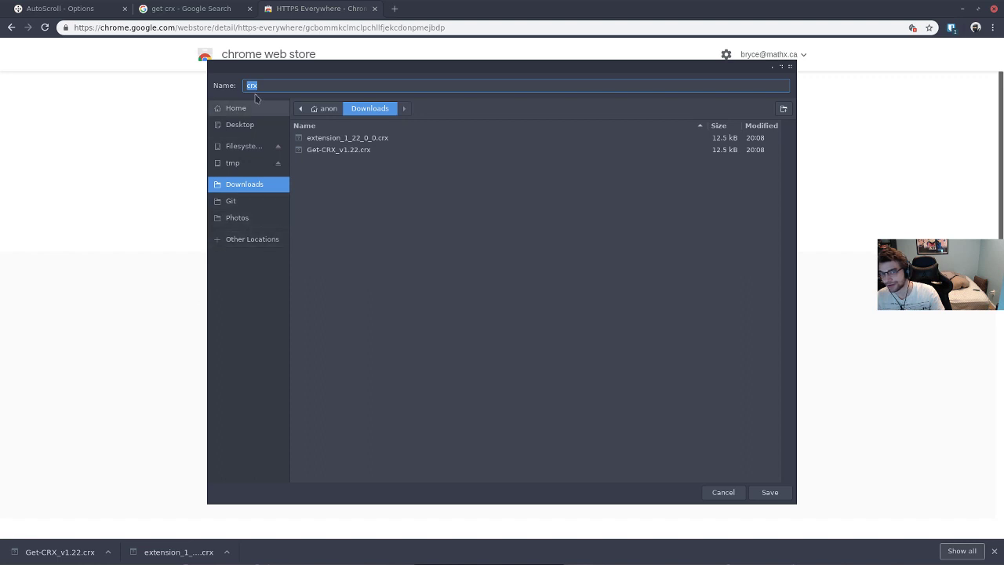
left_click(724, 492)
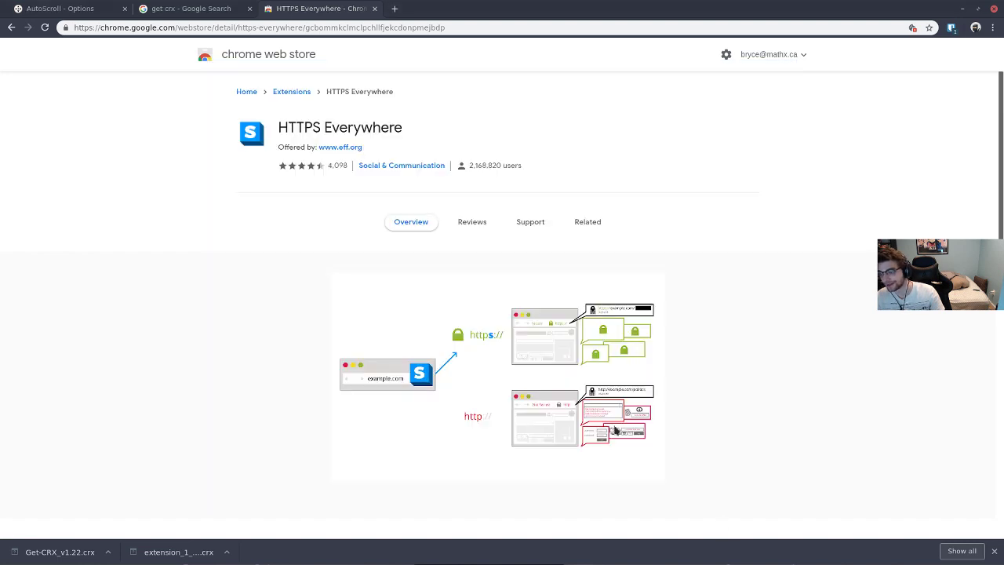
Step: Search the web for "https everywhere" and open the Electronic Frontier Foundation's HTTPS Everywhere page
left_click(367, 27)
key("BackSpace")
type("https everywhere")
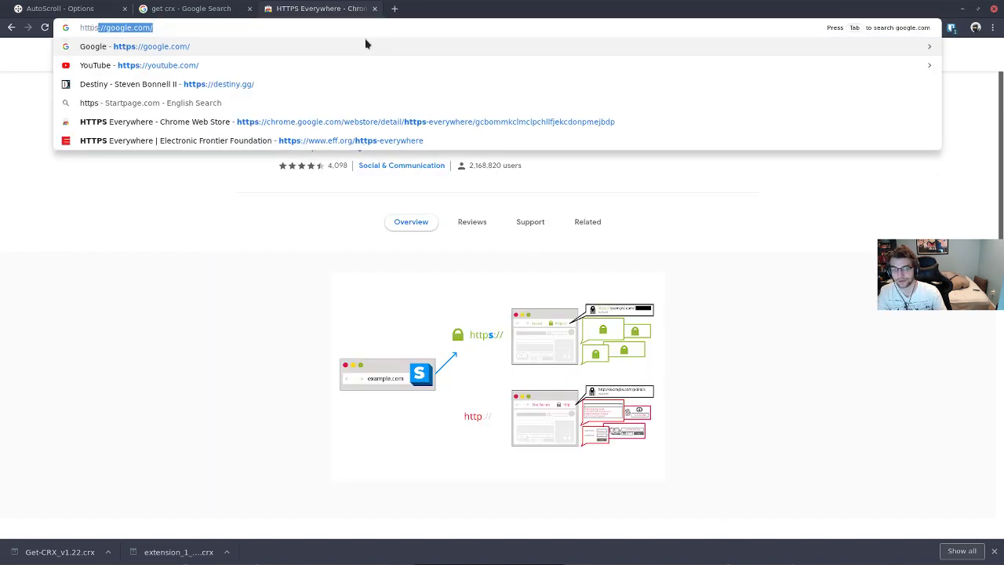
key("Return")
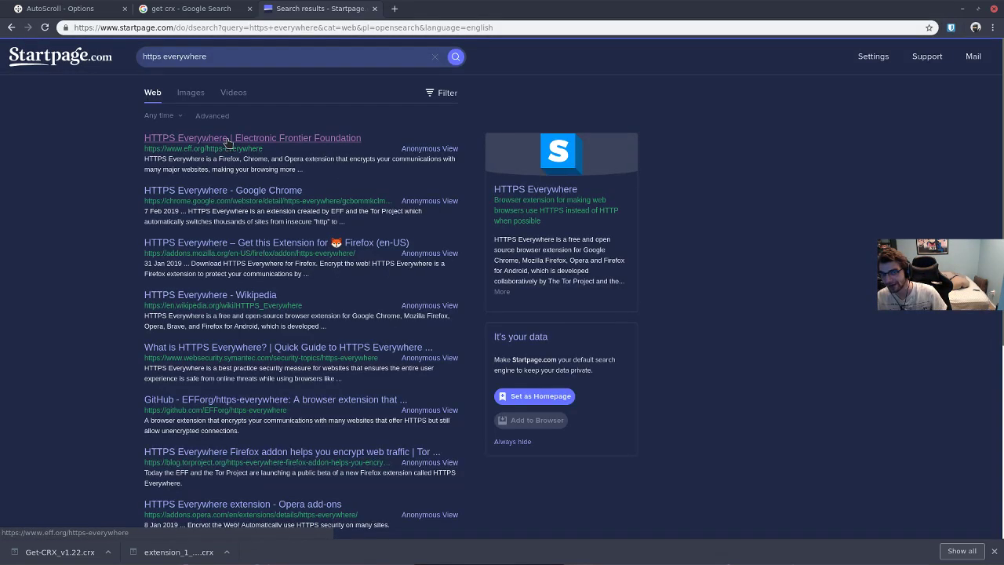
left_click(228, 141)
Step: Examine the page's Recent Releases section and highlight the https-everywhere-chrome-2019.1.31.crx release for Chrome and Chromium
scroll(547, 260, "down", 6)
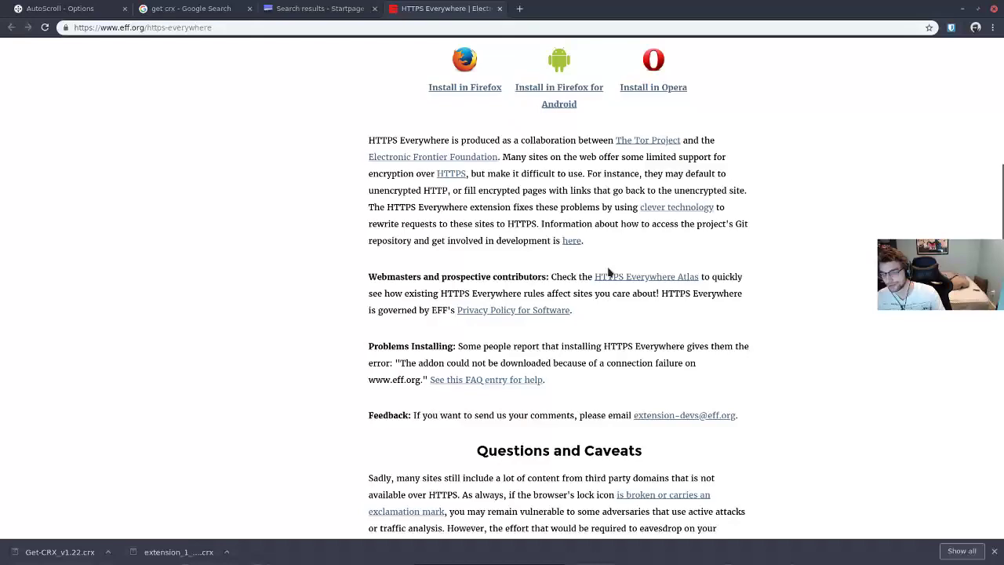
scroll(608, 272, "down", 9)
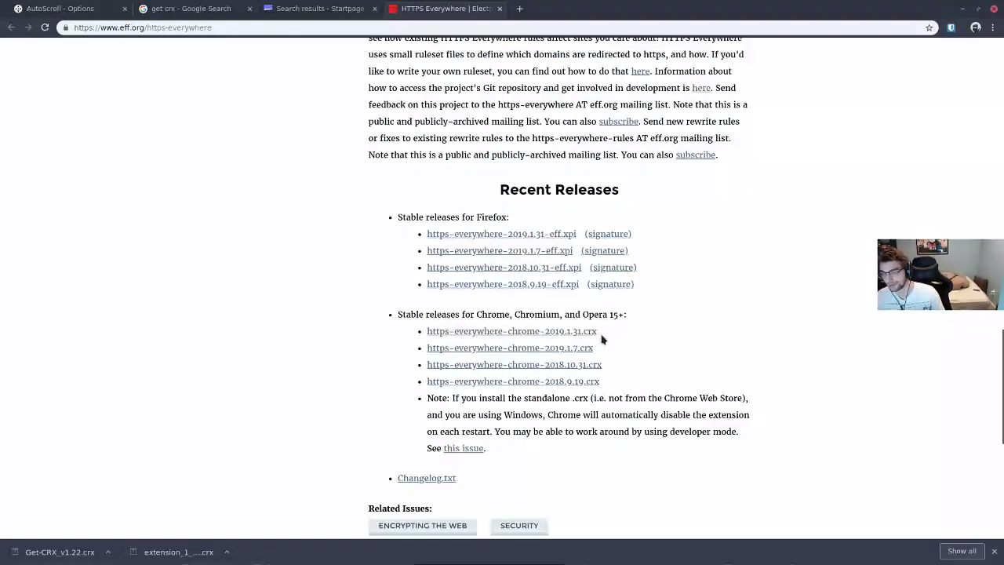
left_click_drag(602, 337, 405, 332)
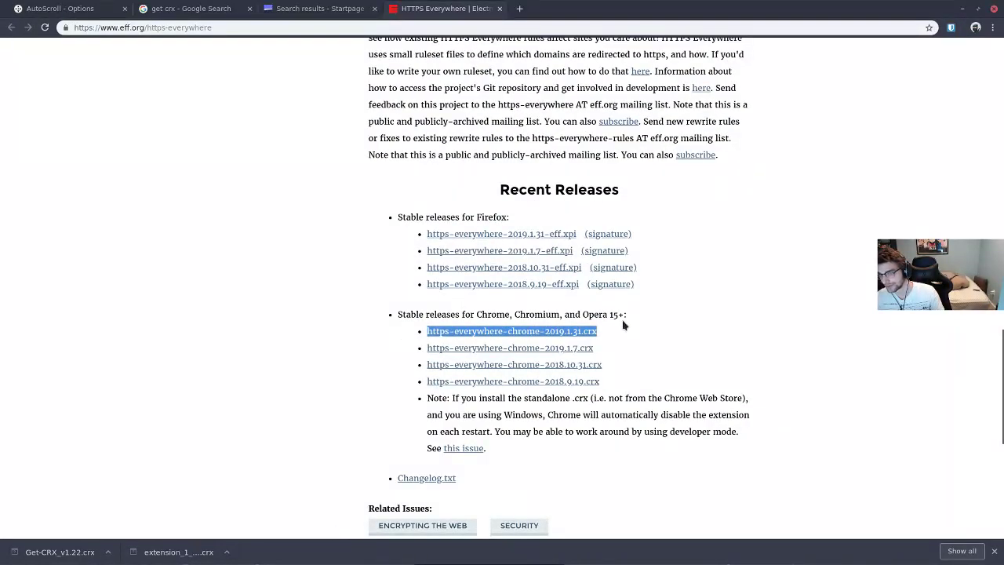
scroll(676, 464, "down", 2)
scroll(677, 455, "up", 15)
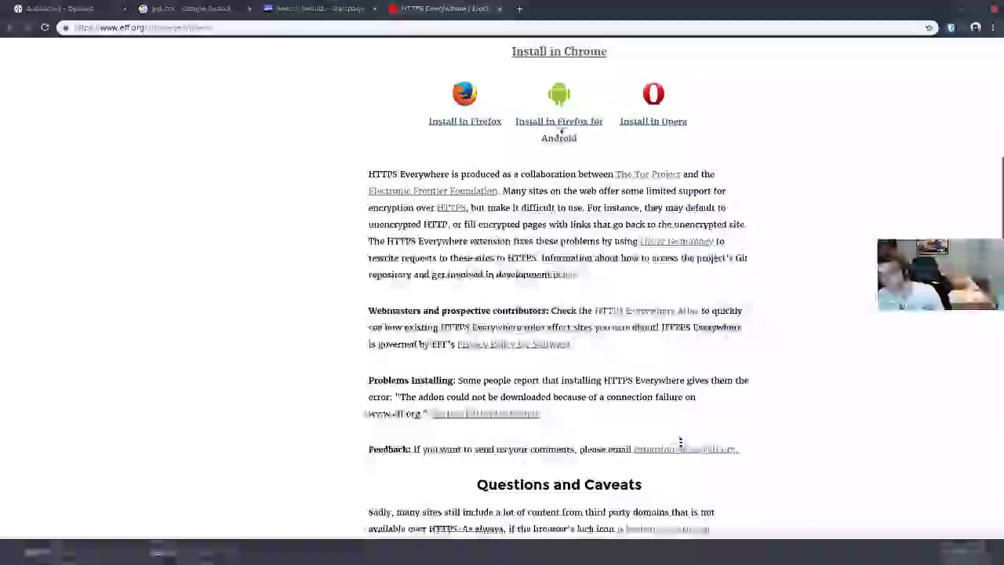
Step: Go to privacytools.io, find "badger" on the page, and open the EFF Privacy Badger page from there
left_click(361, 25)
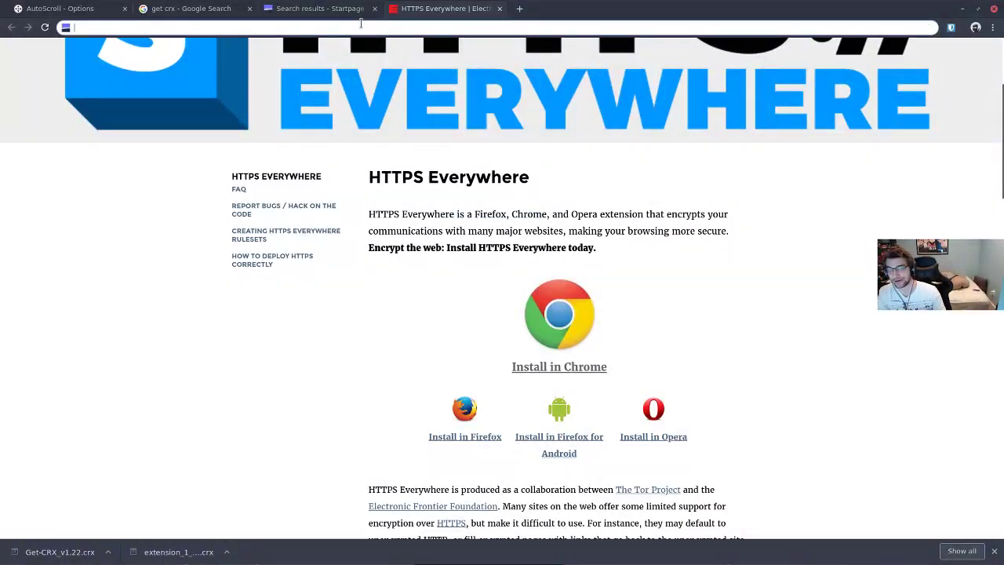
type("proxy")
key("BackSpace")
key("BackSpace")
key("BackSpace")
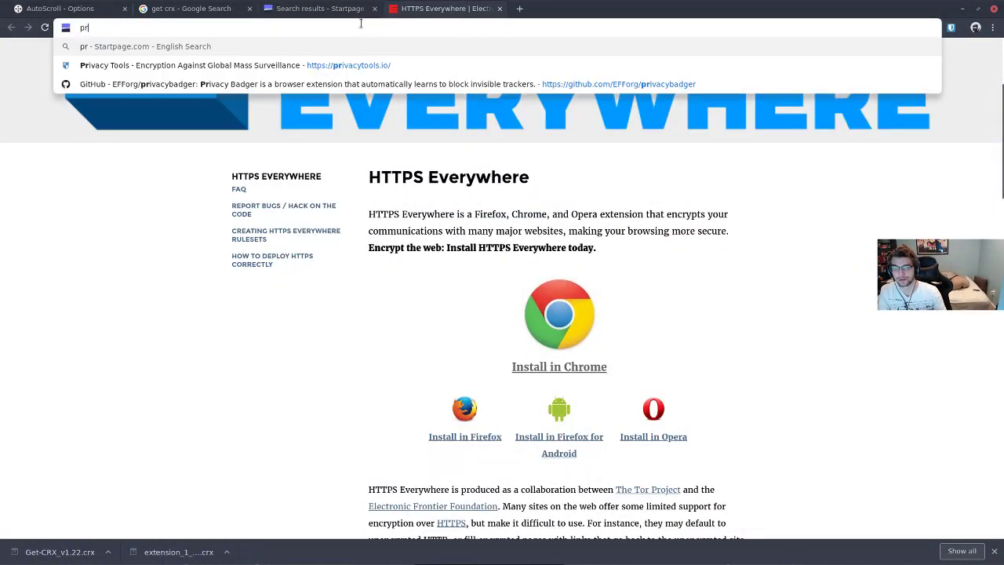
type("ivacy")
key("Return")
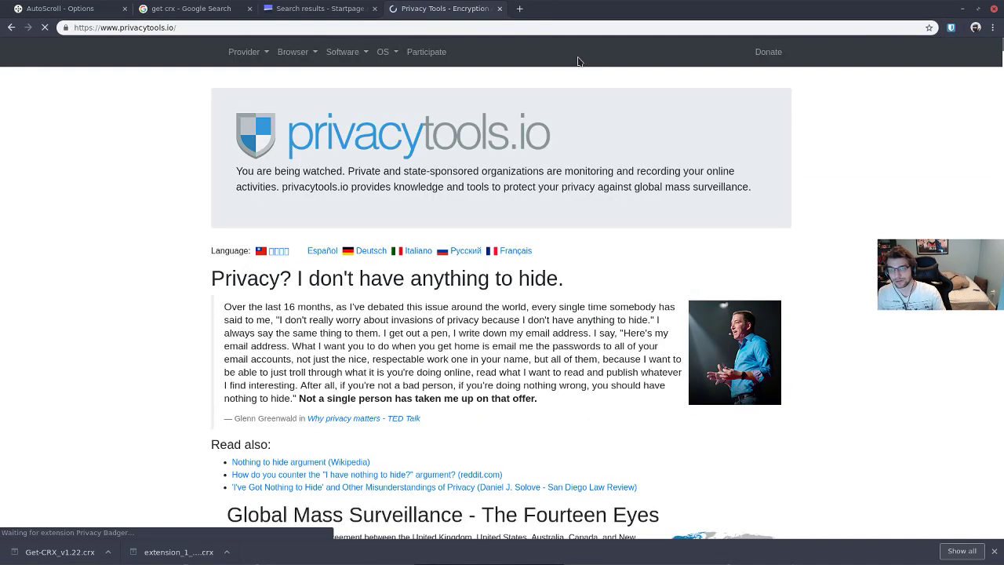
key("ctrl+f")
type("badger")
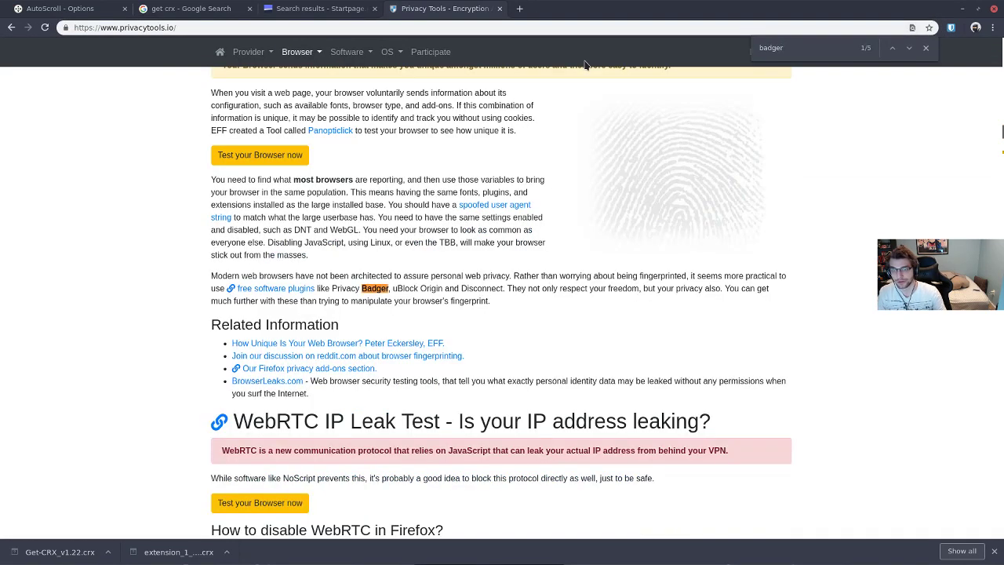
key("Return")
left_click(522, 292)
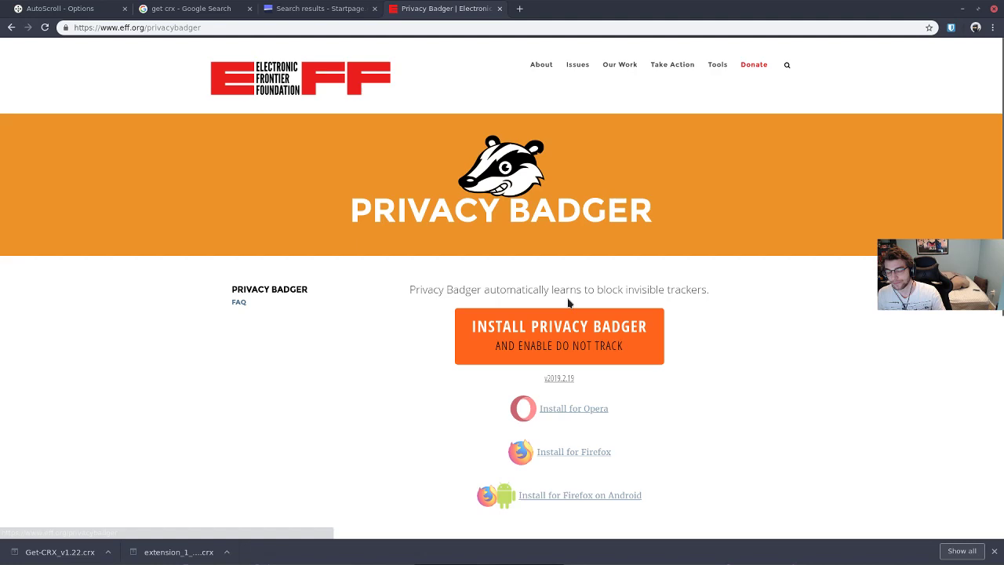
Step: Look over the Privacy Badger page, open its FAQ, and find "crx" to locate the direct download link
scroll(534, 431, "down", 2)
scroll(567, 316, "down", 5)
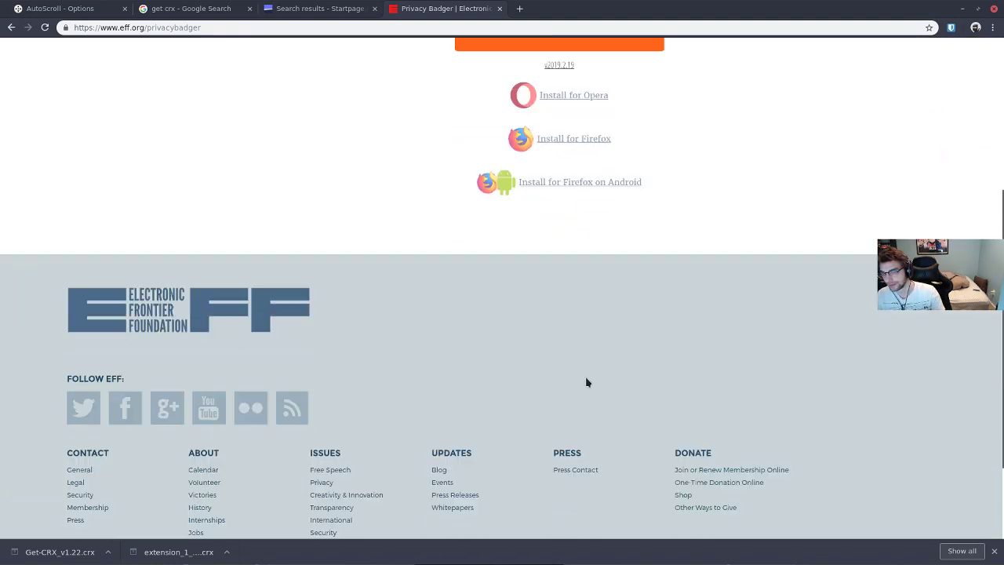
scroll(588, 381, "up", 8)
left_click(239, 312)
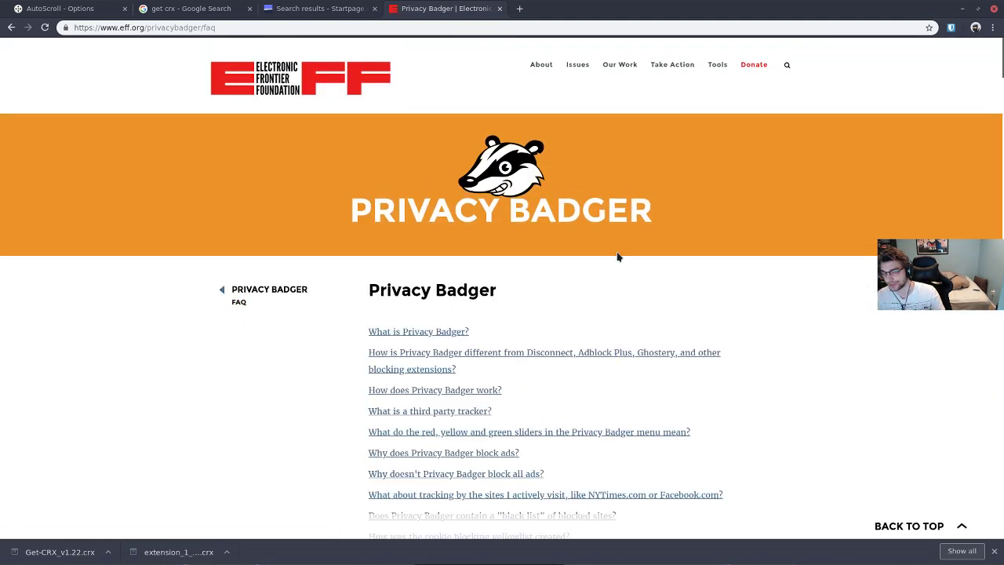
scroll(628, 251, "down", 4)
key("ctrl+f")
type("crx")
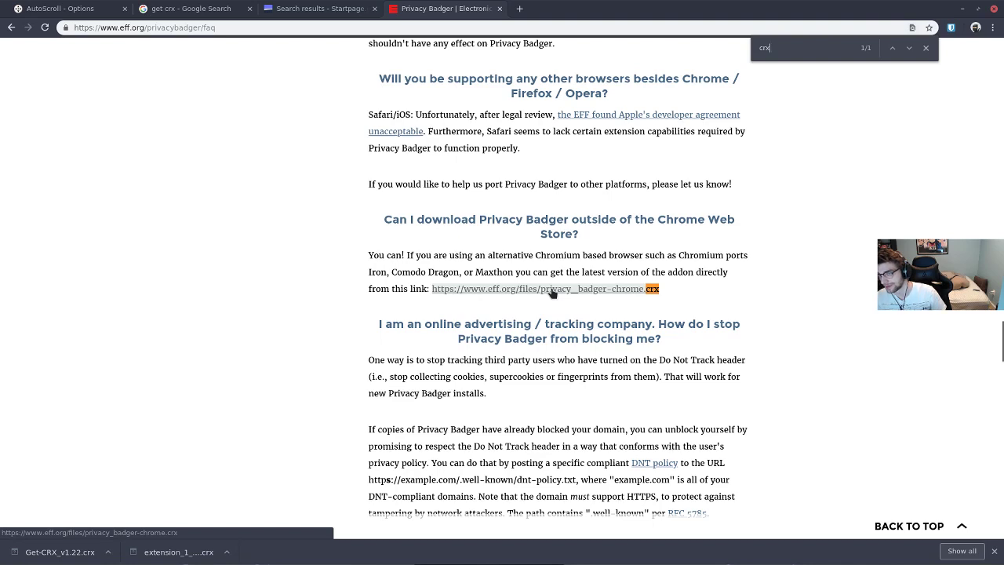
Step: Start saving privacy_badger-chrome.crx from the FAQ link, cancel the save, and follow the link directly
right_click(551, 292)
left_click(609, 340)
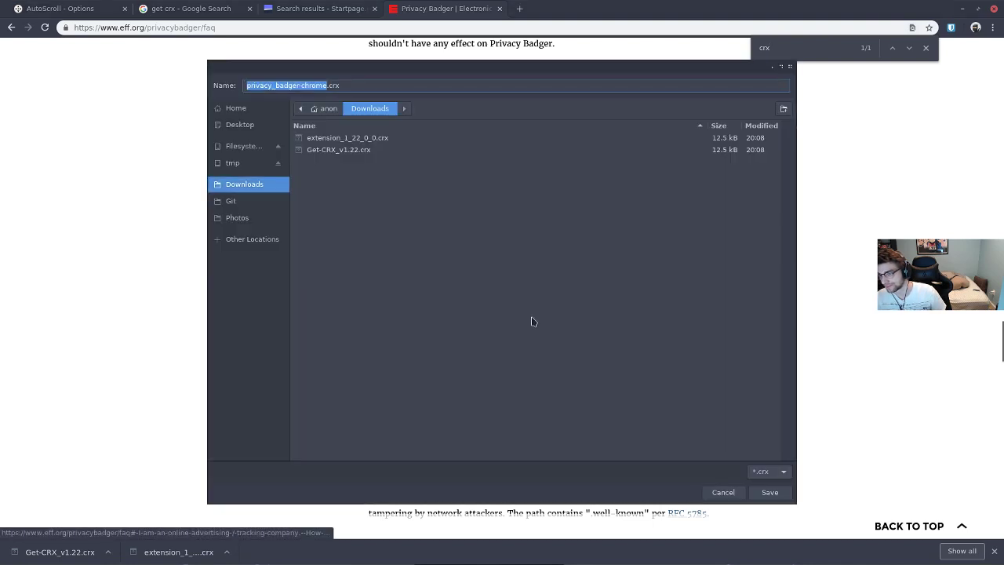
left_click(723, 492)
left_click(628, 298)
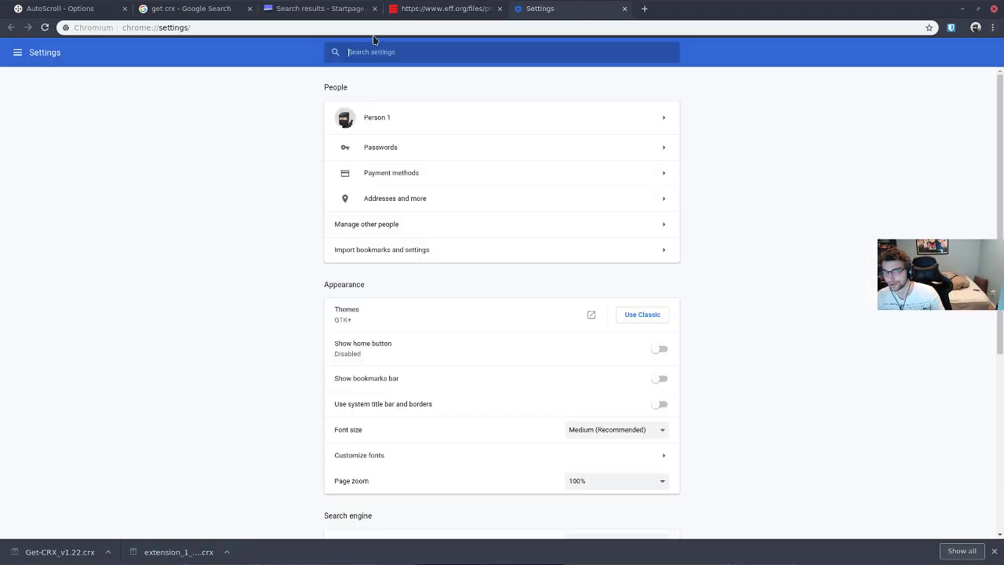
Step: Change the Settings tab's address to chrome://extensions and load the installed extensions page
left_click(294, 27)
left_click_drag(294, 27, 164, 33)
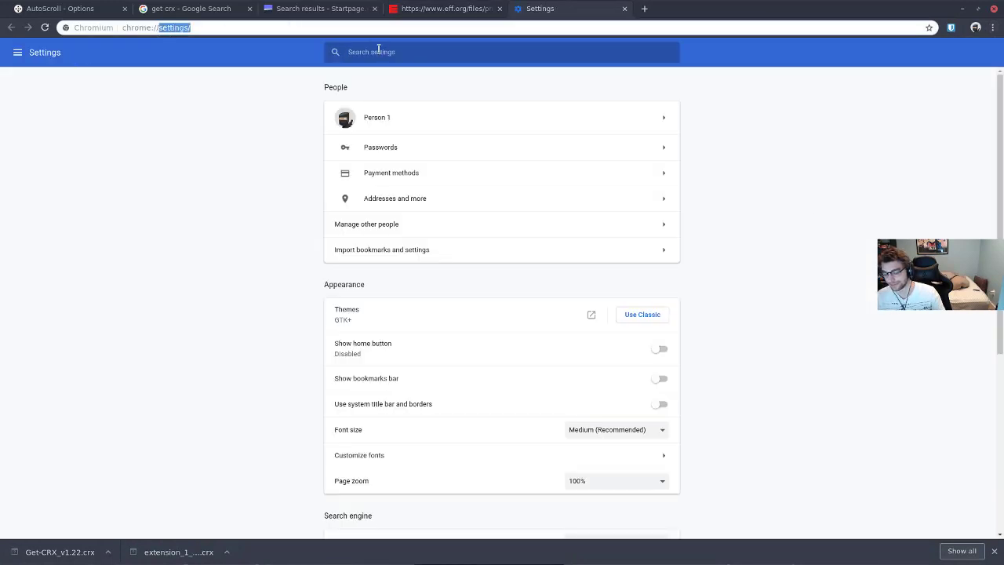
type("extensions")
key("Return")
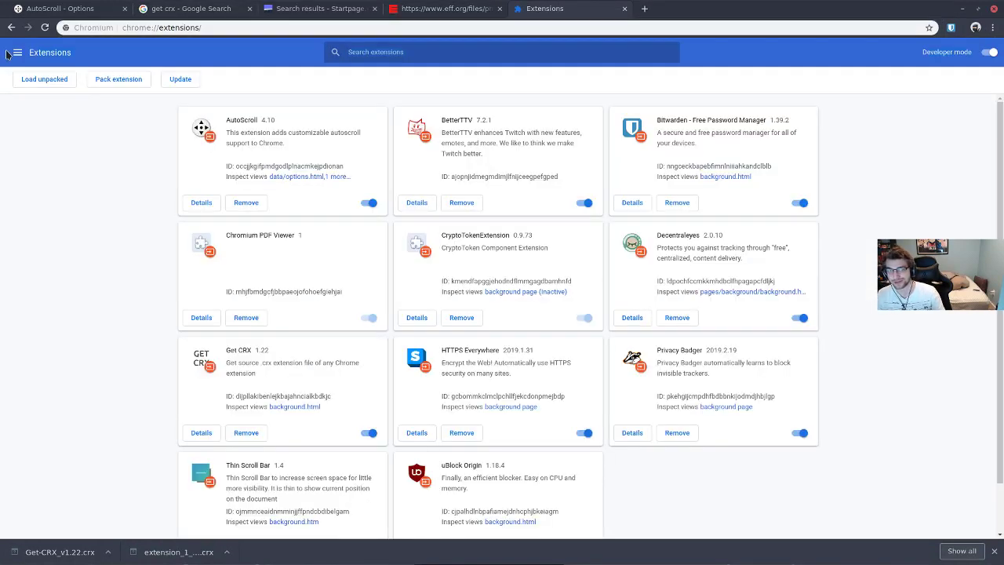
Step: Return to the Settings page and open the Extensions page from there in new tabs
left_click(15, 52)
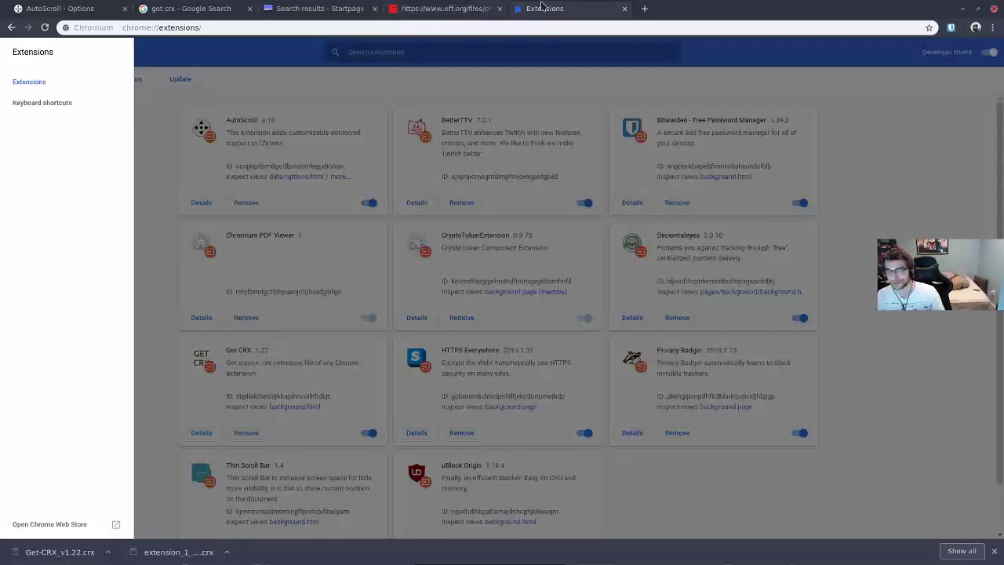
left_click(13, 27)
right_click(180, 122)
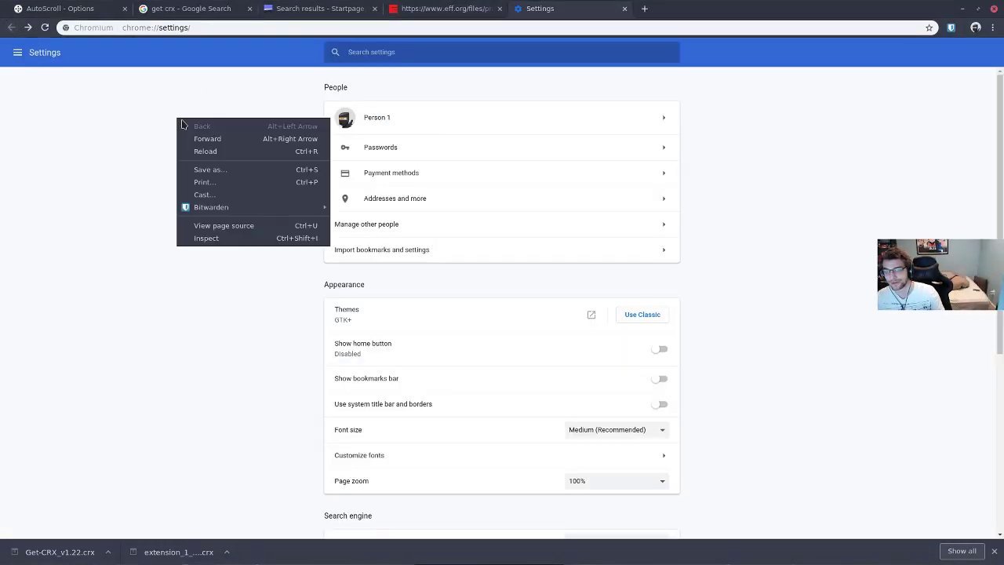
left_click(55, 103)
left_click(15, 52)
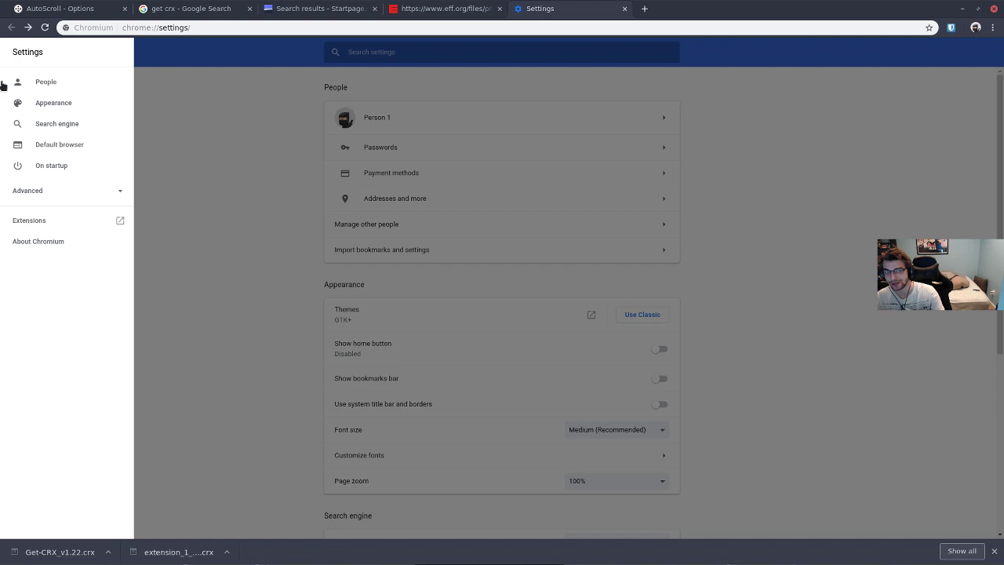
left_click(36, 224)
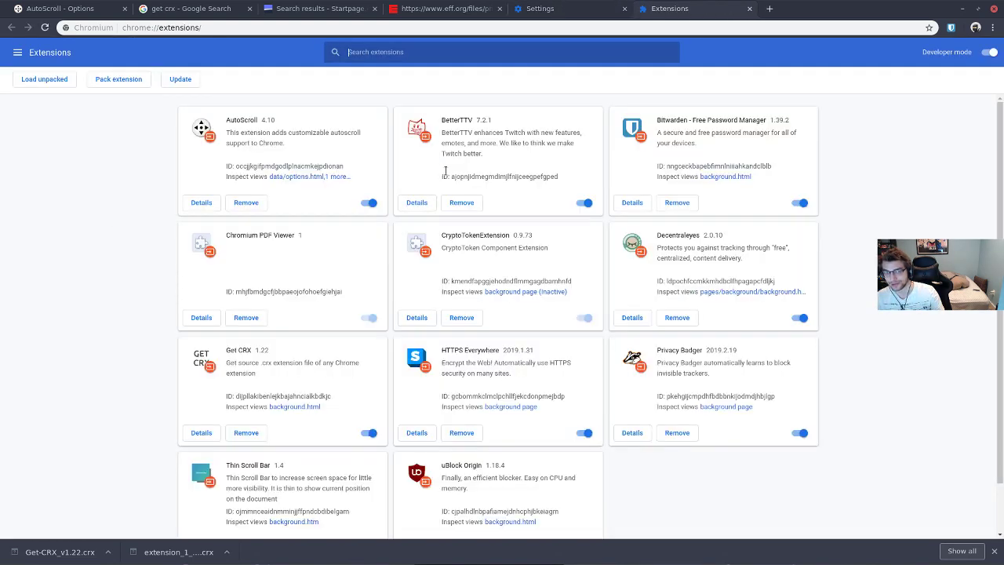
left_click(514, 11)
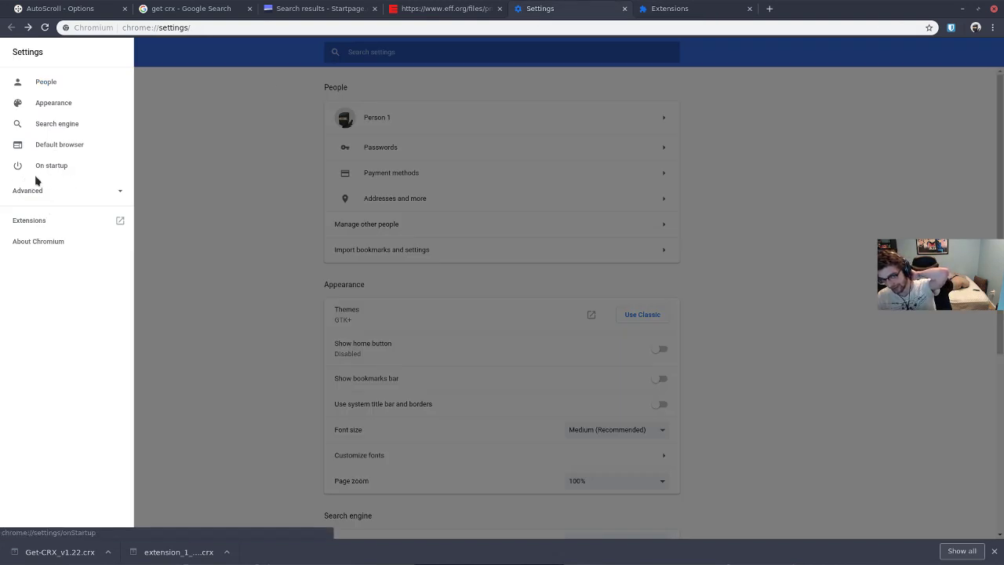
left_click(39, 221)
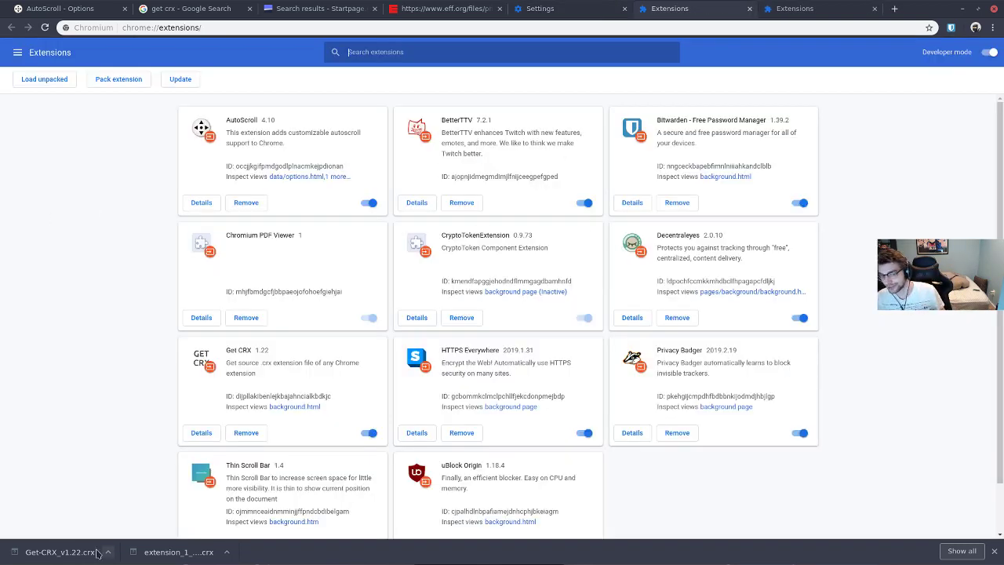
Step: Open the Downloads folder in the file manager, select the two downloaded .crx files, and close the file manager
left_click_drag(102, 553, 50, 559)
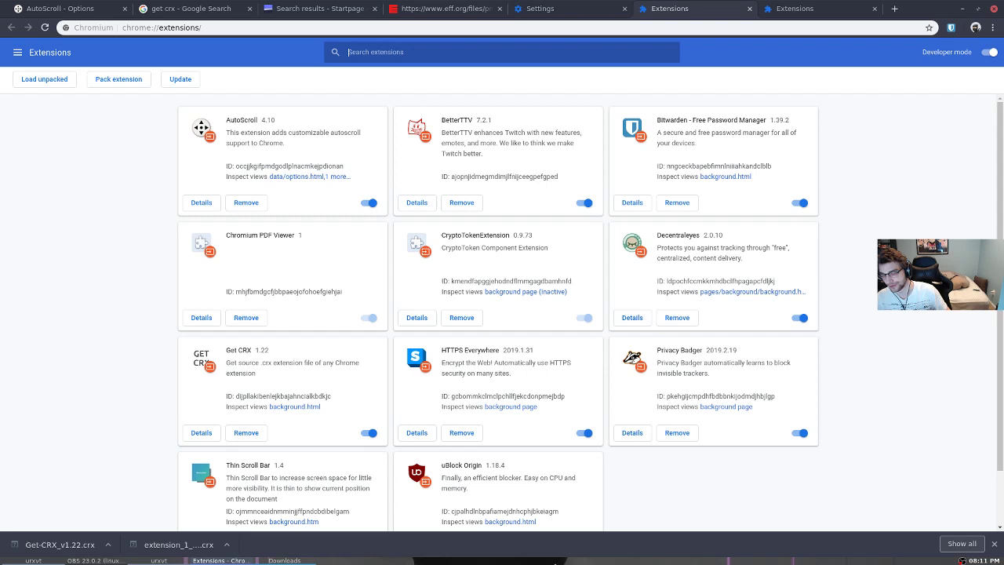
right_click(562, 381)
key("Escape")
key("super+e")
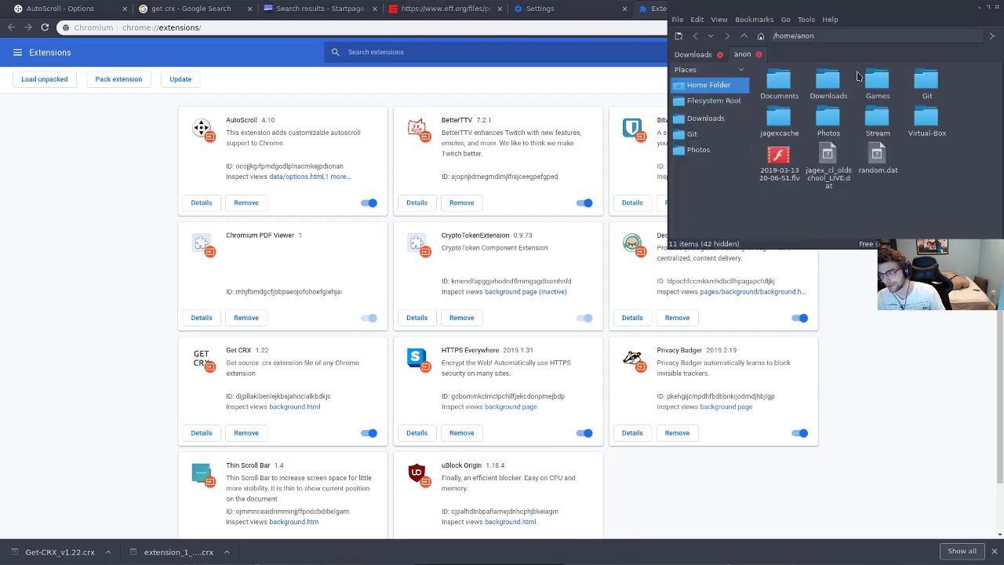
double_click(829, 86)
left_click_drag(914, 134, 621, 52)
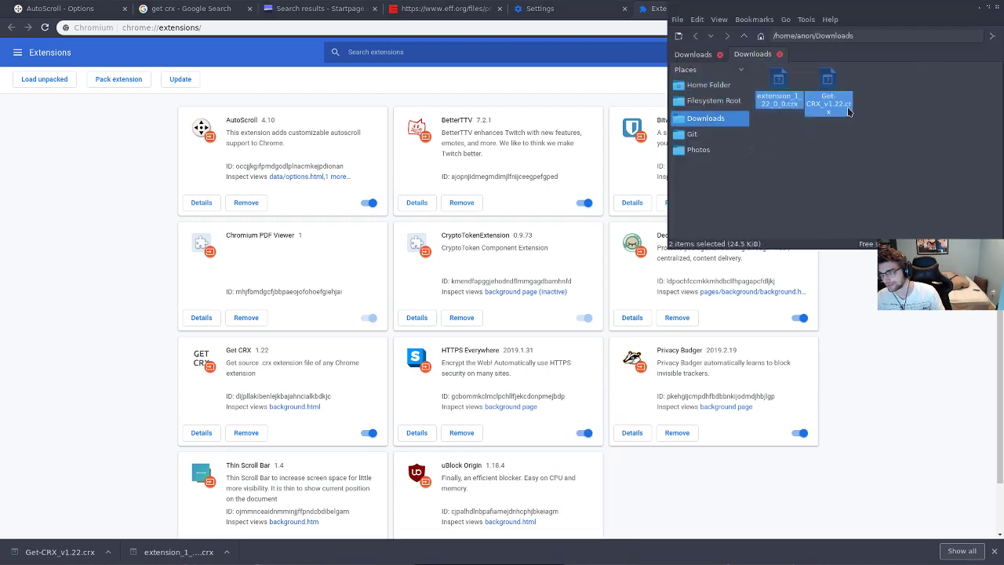
left_click(910, 124)
key("ctrl+q")
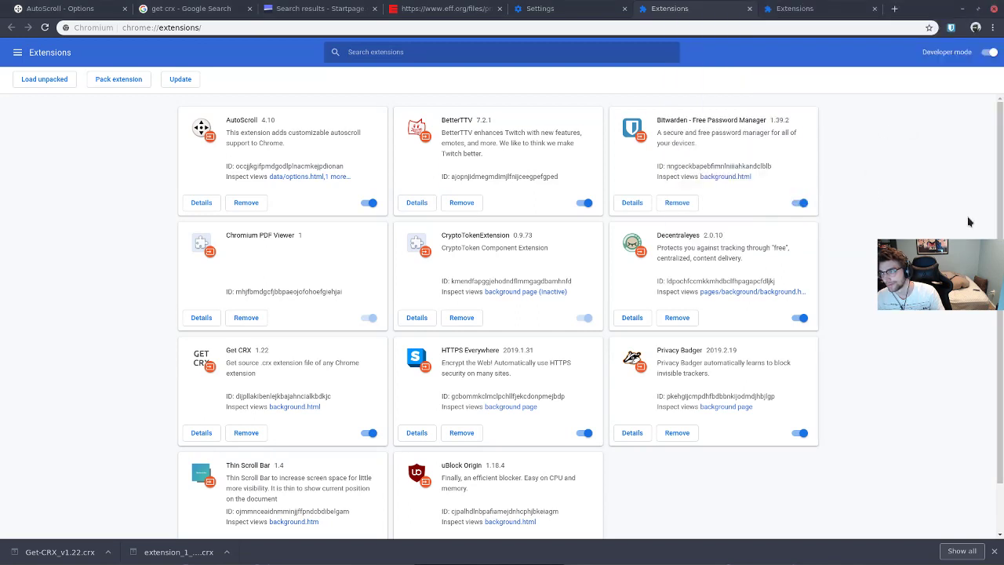
Step: Open the Bitwarden extension's popup to view it, and close it again
left_click_drag(968, 220, 441, 120)
left_click(952, 28)
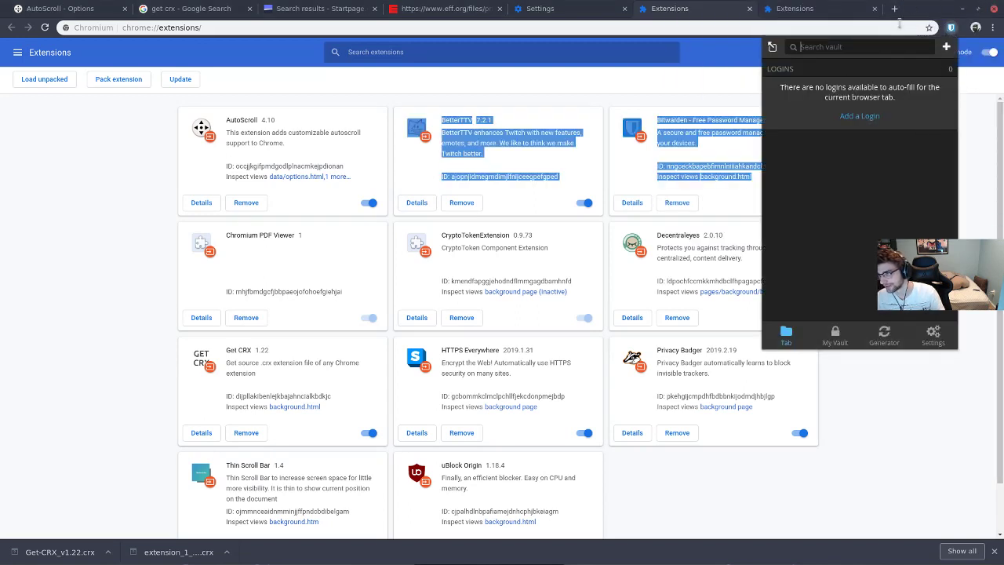
key("Escape")
left_click(950, 28)
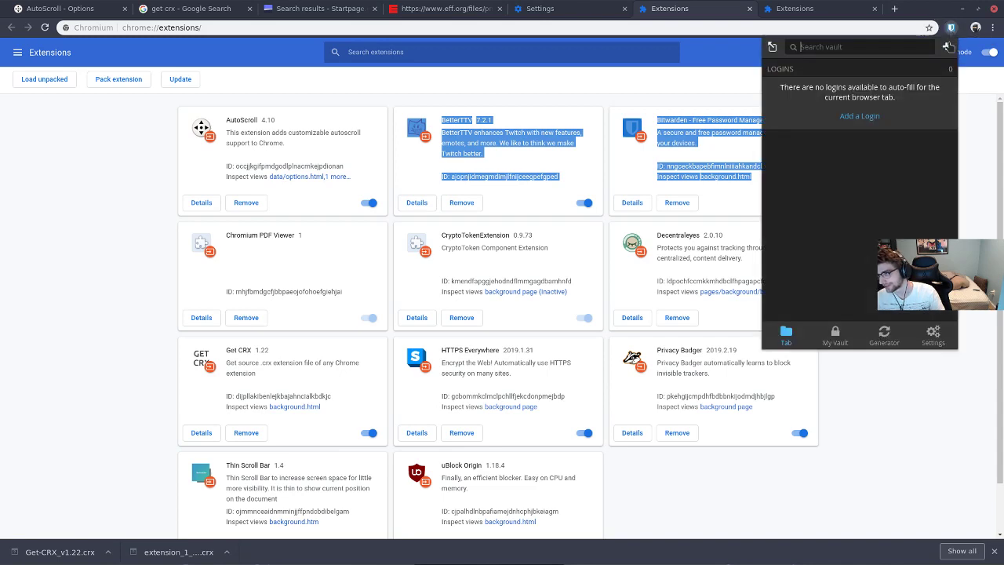
left_click(972, 196)
Step: Look through the installed extensions, including Privacy Badger, Decentraleyes, HTTPS Everywhere, Get CRX, Thin Scroll Bar, uBlock Origin, BetterTTV and Bitwarden
scroll(765, 251, "down", 1)
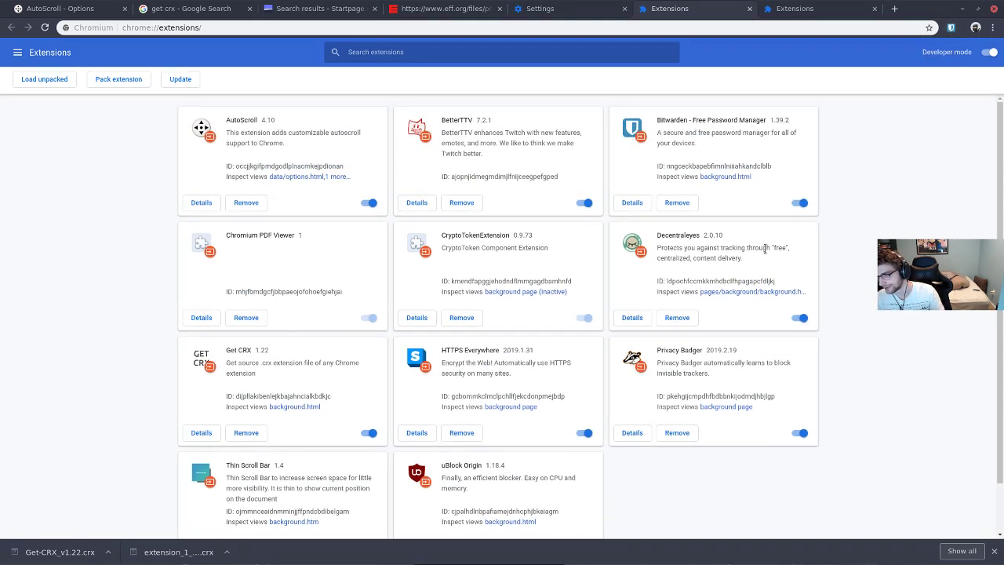
scroll(803, 284, "down", 1)
scroll(656, 294, "up", 2)
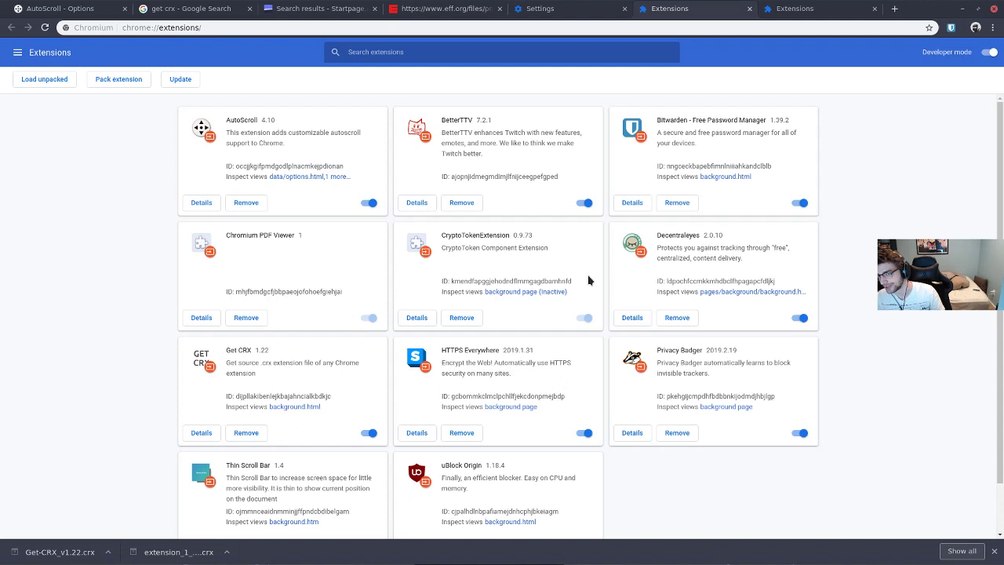
scroll(711, 234, "down", 1)
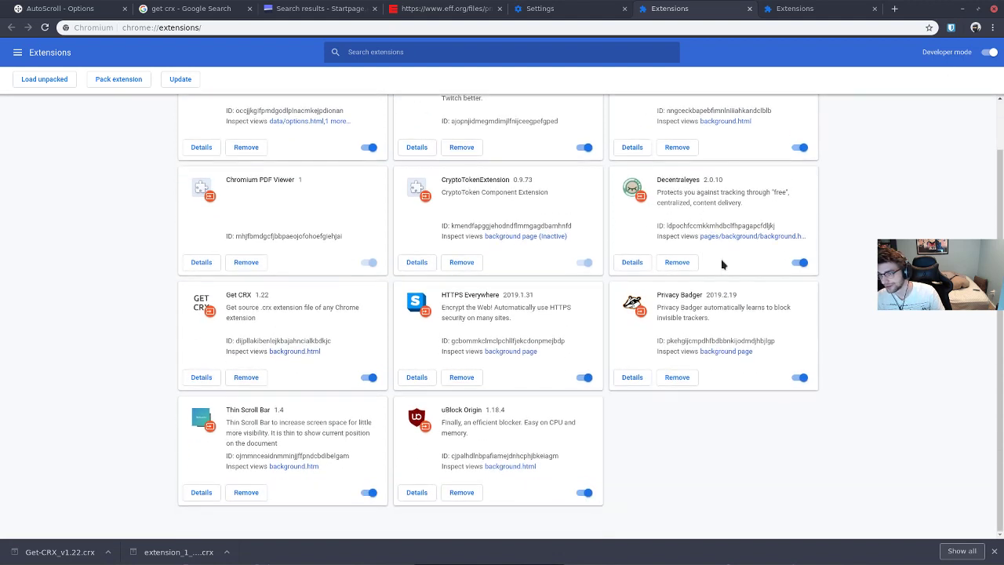
left_click_drag(703, 297, 637, 300)
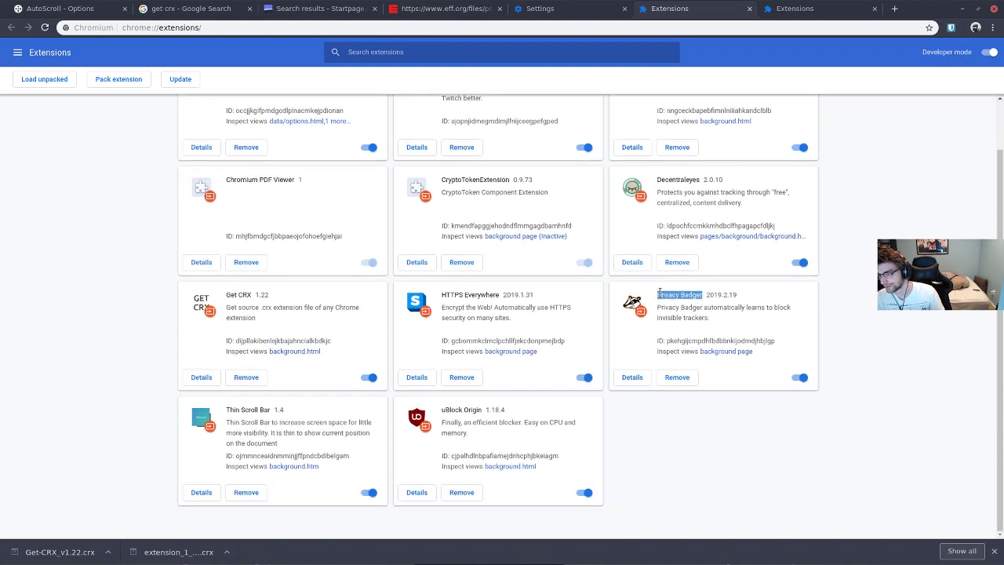
left_click_drag(696, 177, 541, 288)
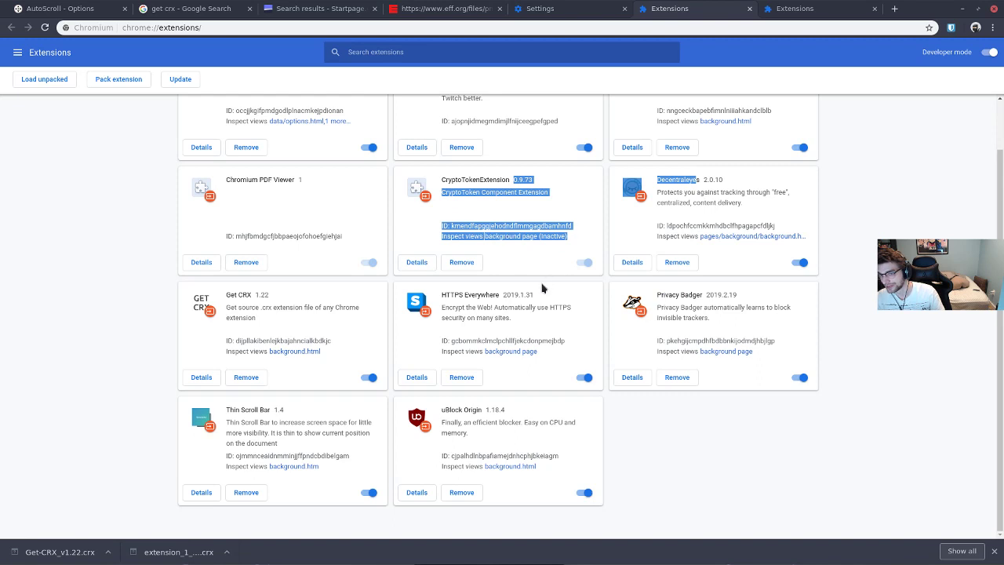
left_click(514, 300)
left_click_drag(285, 301, 198, 303)
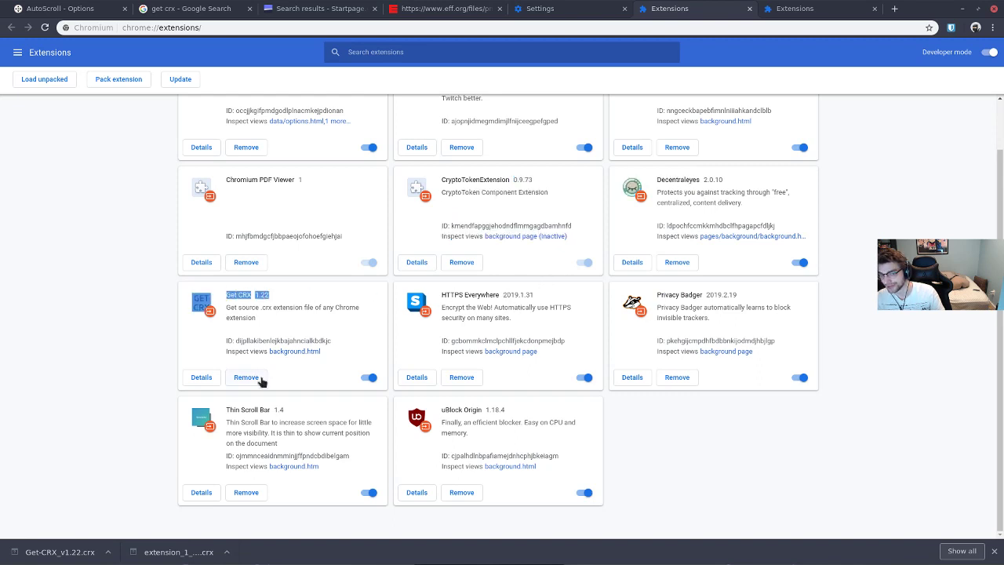
left_click(277, 406)
double_click(262, 410)
left_click_drag(484, 409, 402, 408)
left_click(511, 417)
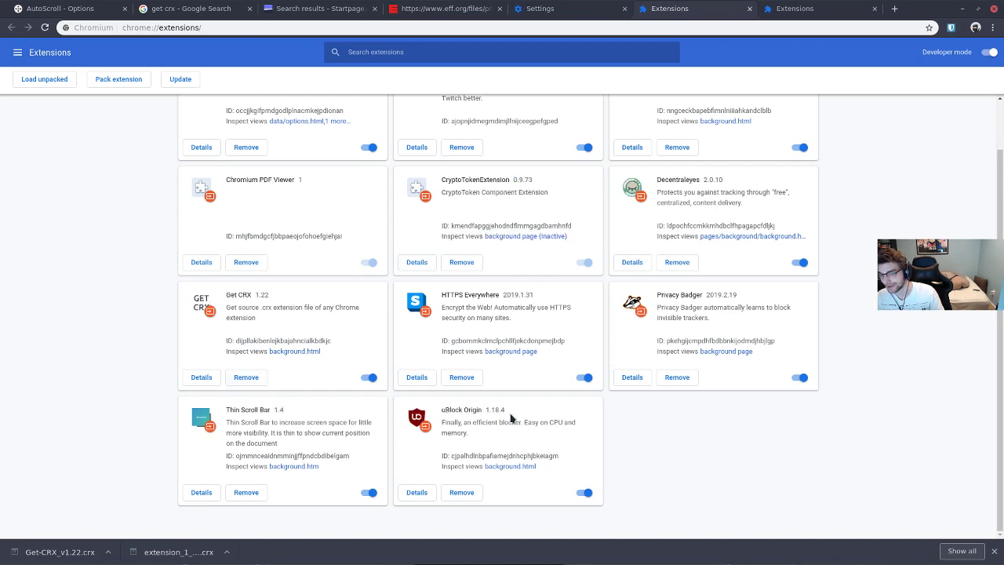
scroll(454, 389, "up", 2)
left_click_drag(516, 134, 252, 116)
left_click(661, 119)
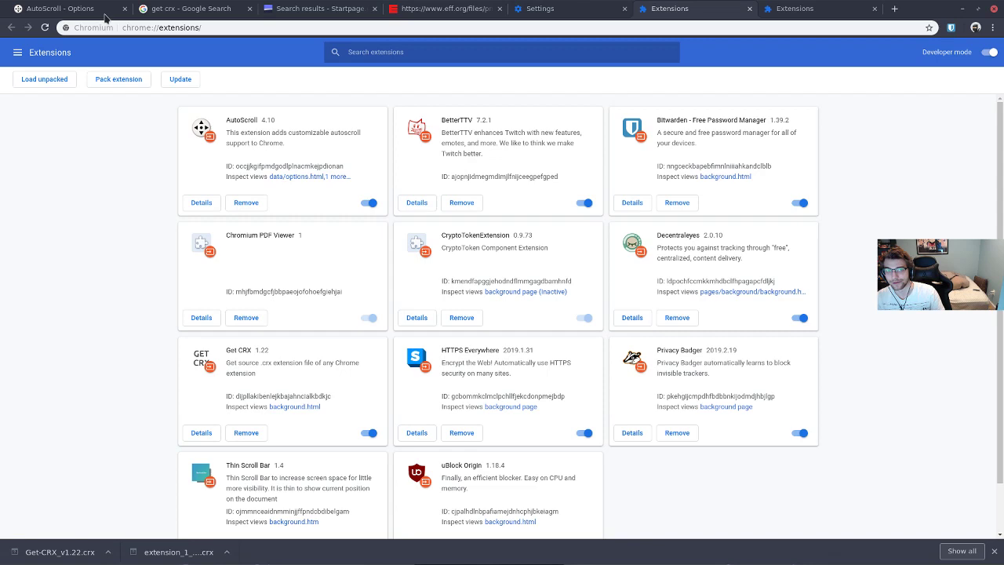
Step: Leave the extensions page for the browser's Settings page and look over its sections
left_click(16, 53)
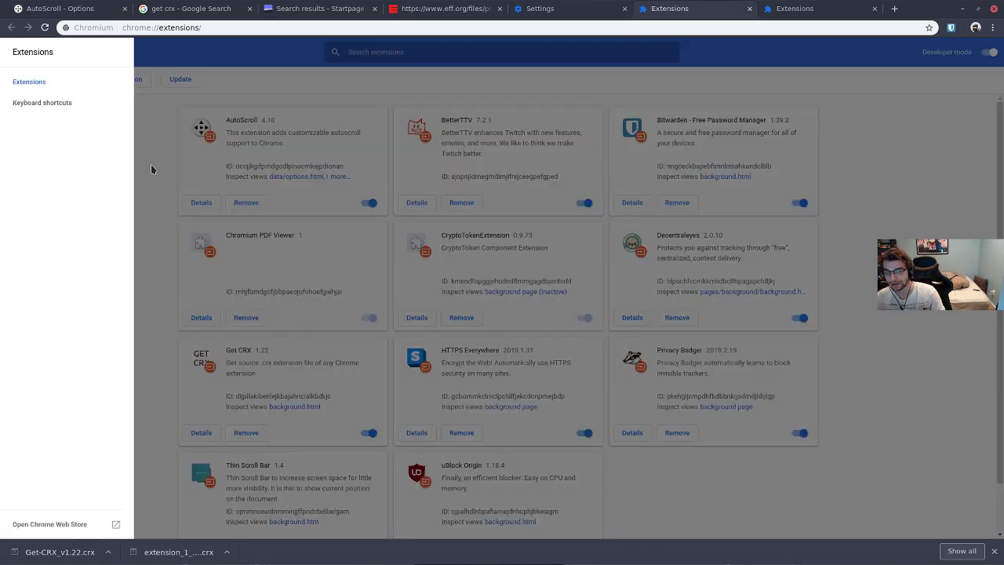
left_click(993, 28)
left_click(903, 240)
left_click(298, 250)
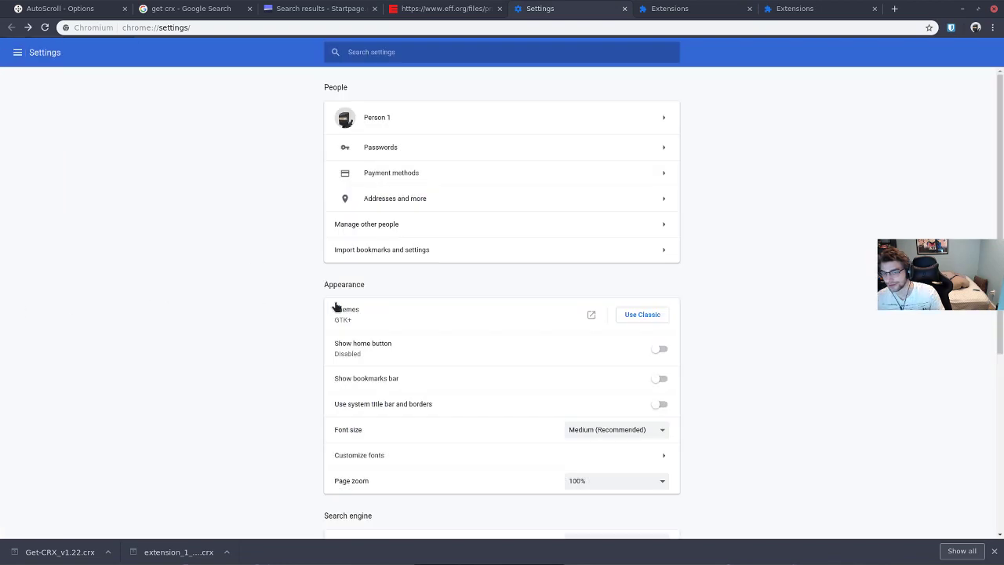
scroll(333, 305, "down", 4)
scroll(431, 118, "up", 2)
Step: Search the settings for "cookies" and open the Cookies page under Content settings
left_click(409, 51)
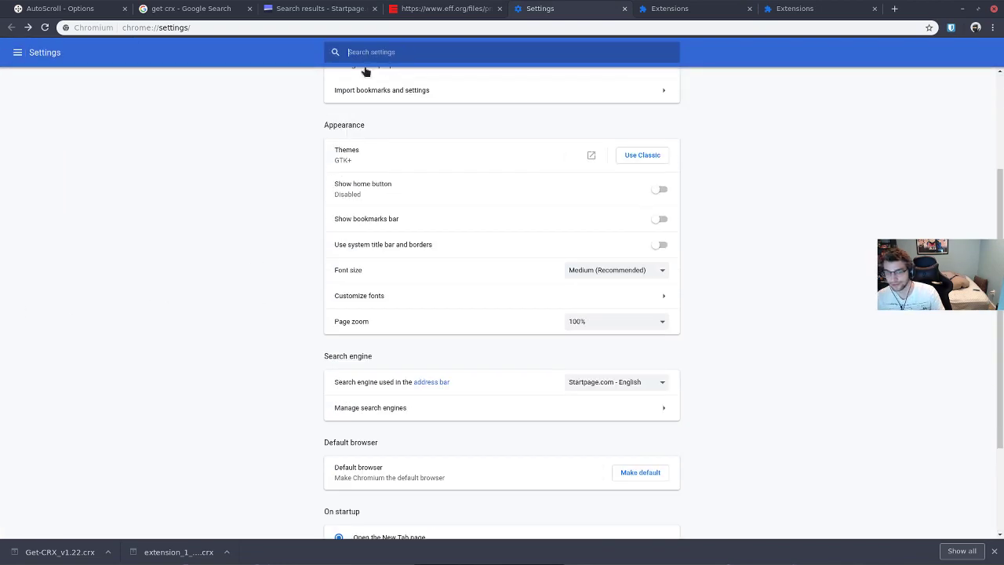
type("cookies")
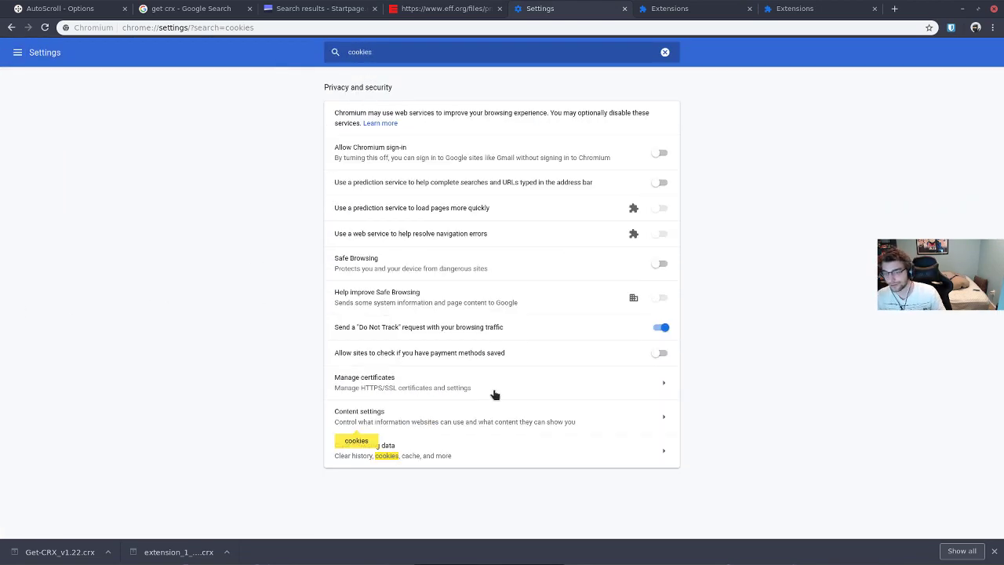
left_click(484, 412)
left_click(411, 125)
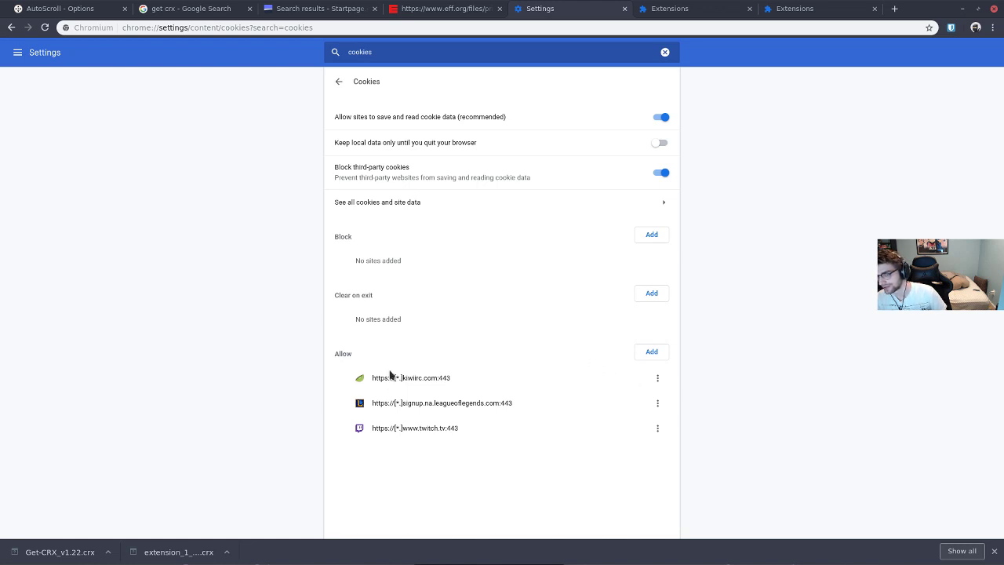
Step: Examine the sites in the Allow list of the Cookies settings
left_click_drag(390, 375, 565, 448)
left_click(566, 449)
triple_click(566, 442)
left_click(596, 497)
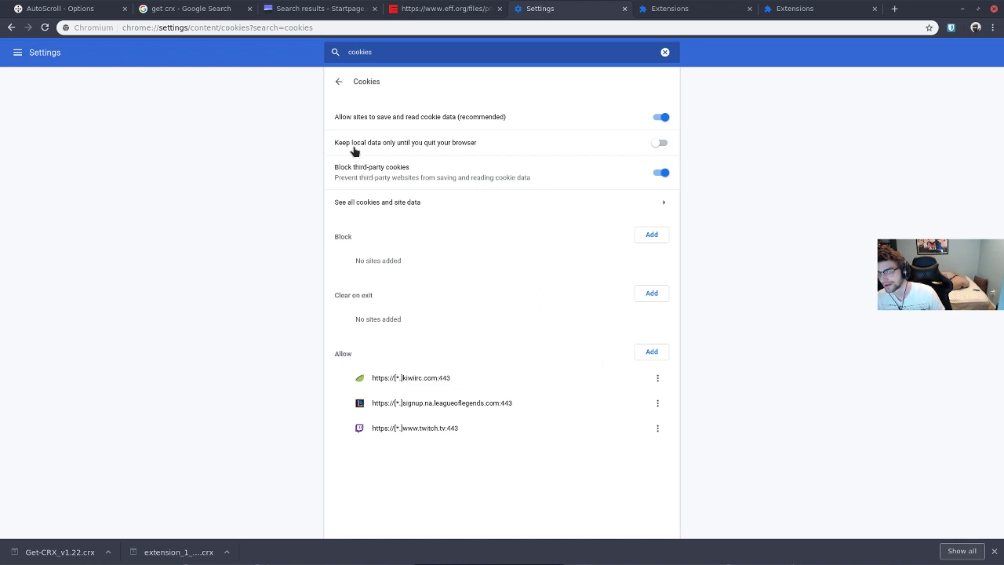
Step: Switch "Keep local data only until you quit your browser" on and back off, and clear the settings search
left_click(376, 148)
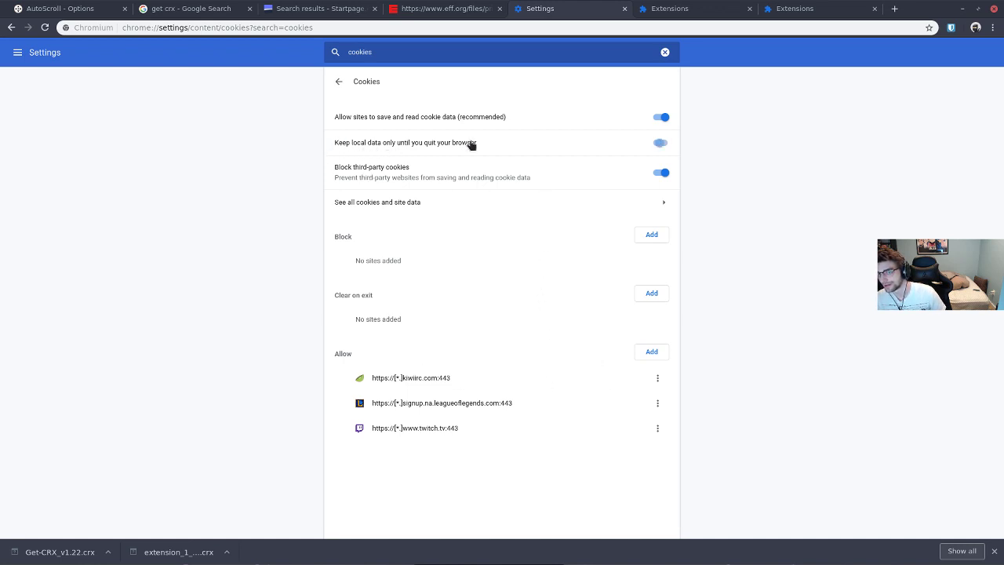
left_click(661, 145)
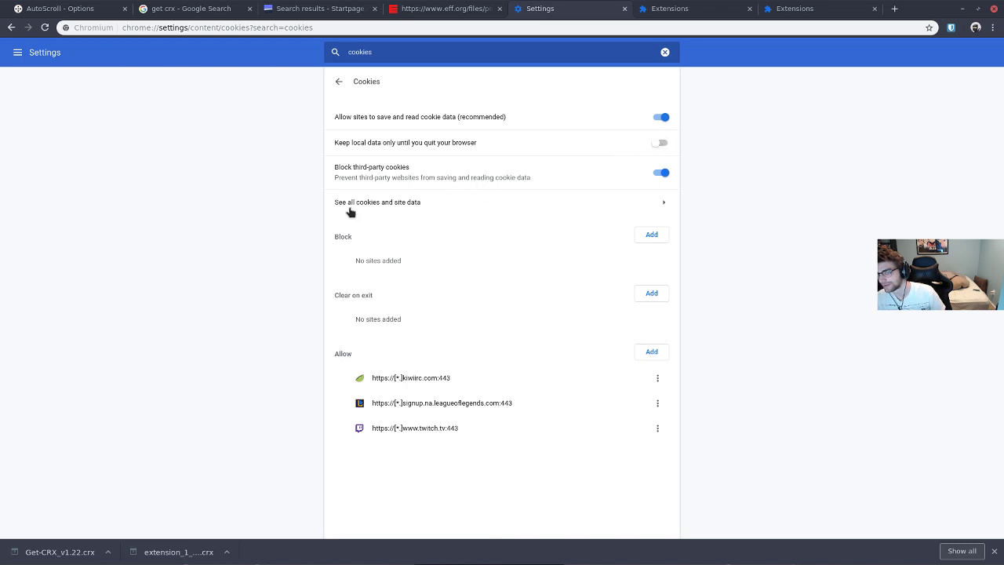
left_click(665, 52)
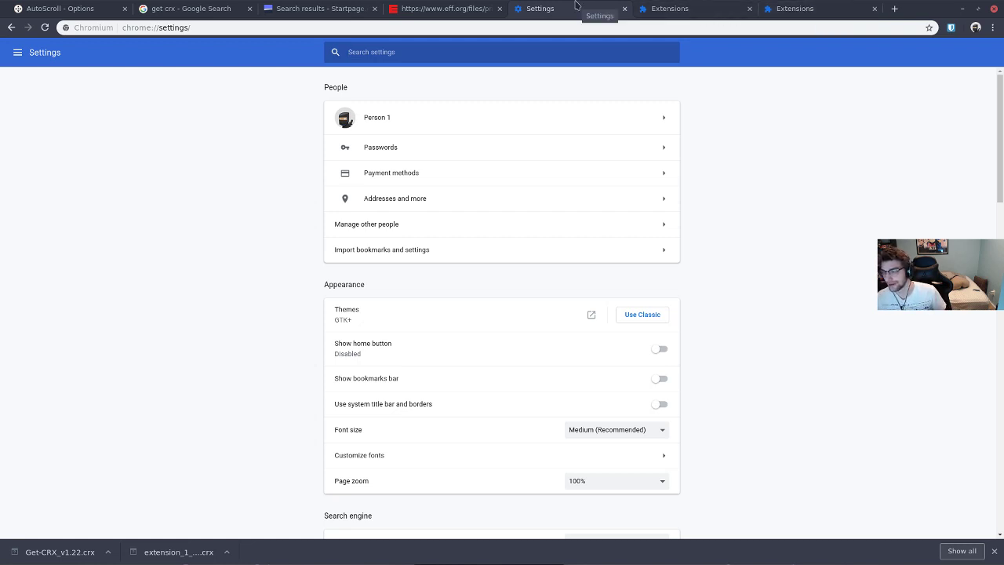
Step: Close the Settings, Extensions and EFF tabs, and load google.com in a new tab
middle_click(576, 6)
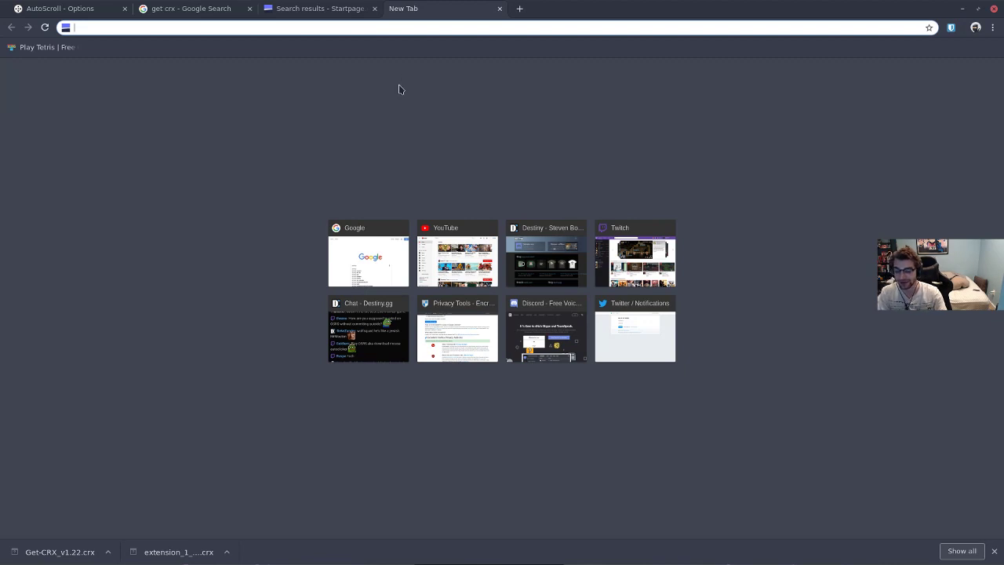
type("google.com/")
key("Return")
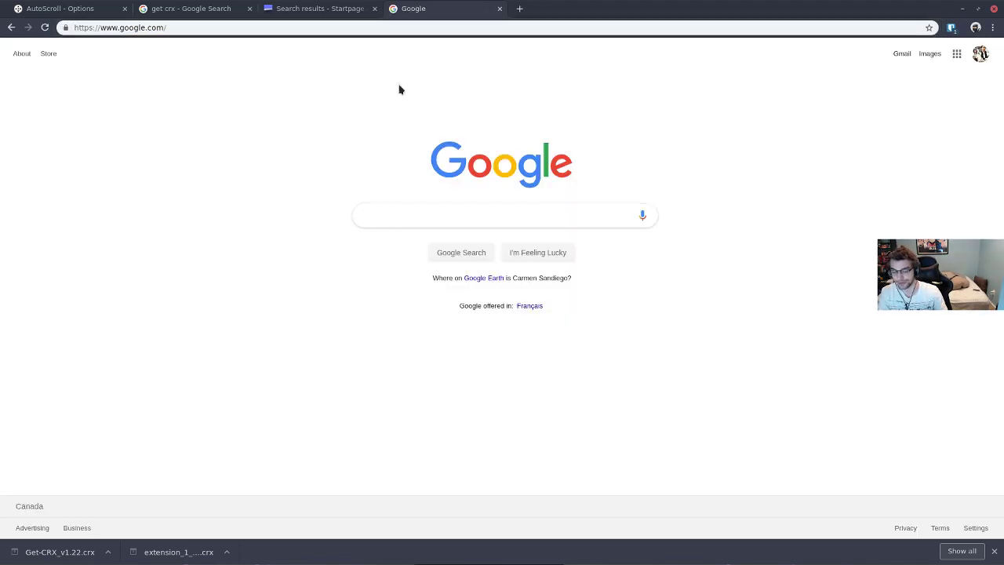
Step: Search Google for "crab emoji" and open the Emojipedia crab page from the results
type("crab emo")
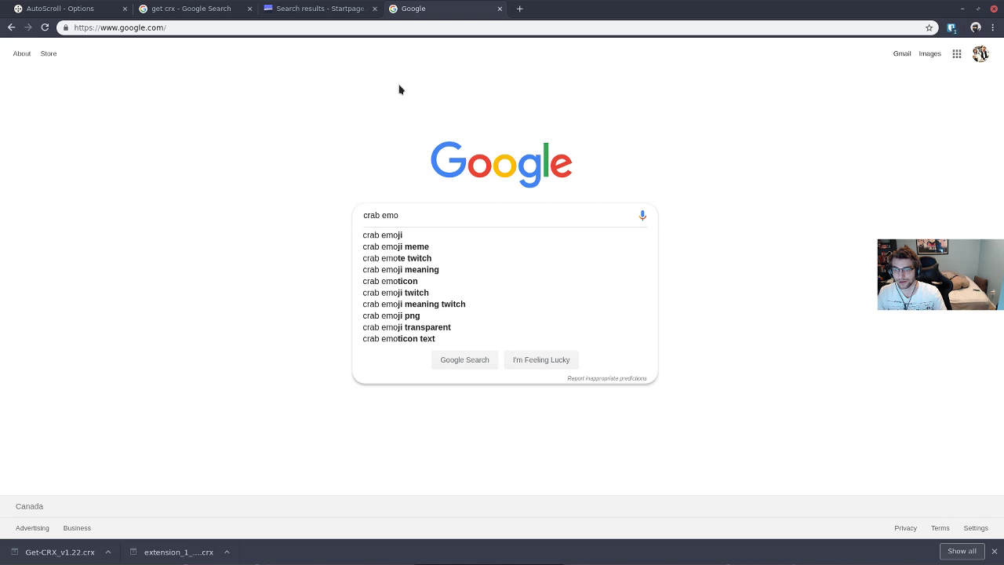
type("ji")
key("Return")
left_click(174, 139)
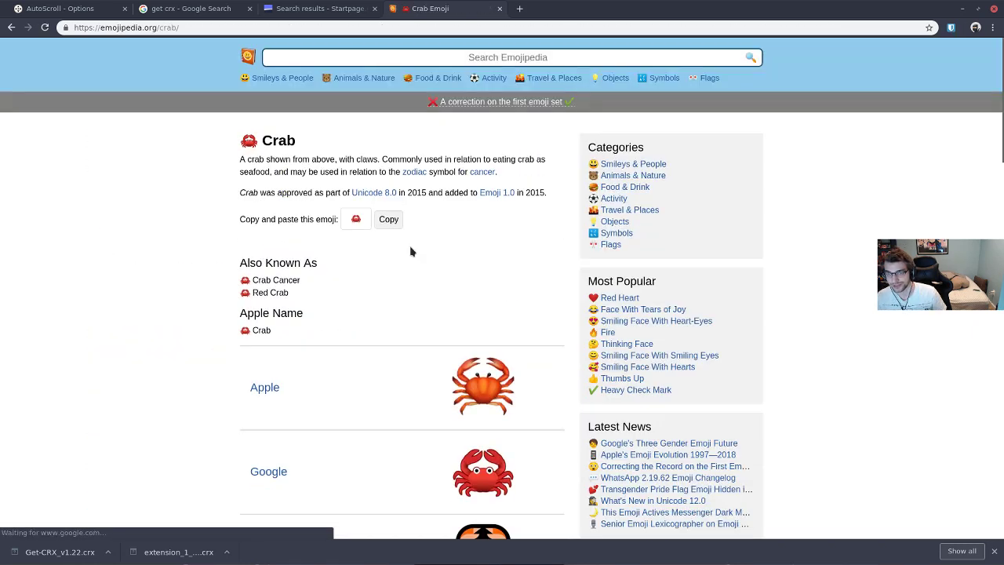
Step: Try to select the crab emoji in the heading of the Emojipedia Crab page
triple_click(229, 153)
left_click(251, 141)
triple_click(248, 141)
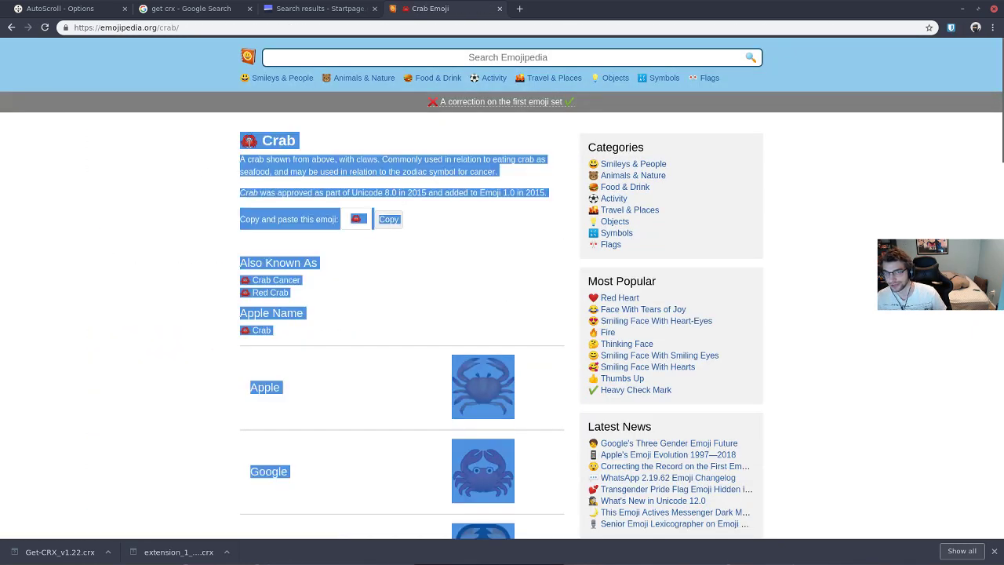
left_click(248, 141)
triple_click(237, 146)
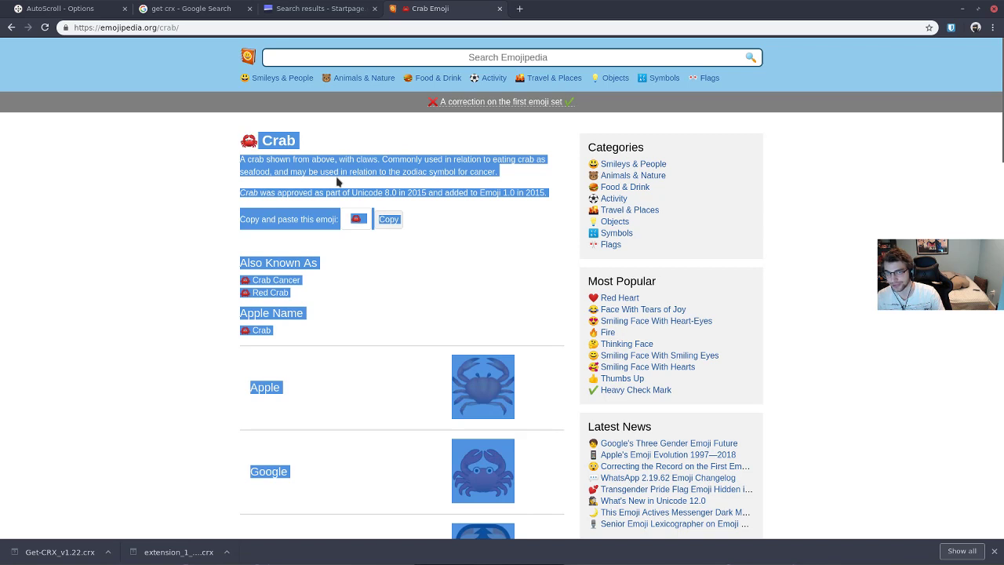
Step: Switch to the terminal, clear its output and move its window off the Crab article
key("alt+Tab")
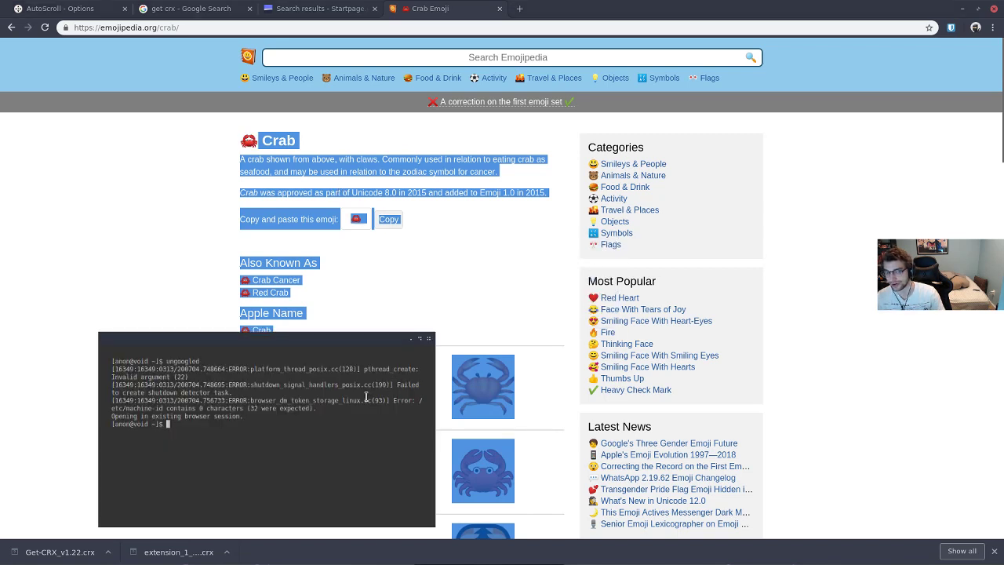
key("Return")
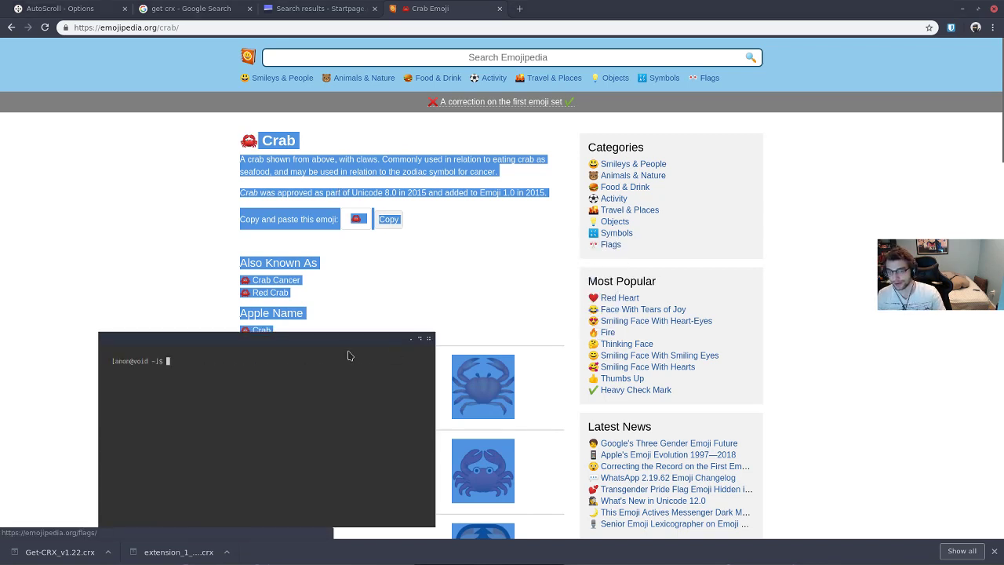
left_click_drag(348, 352, 801, 284)
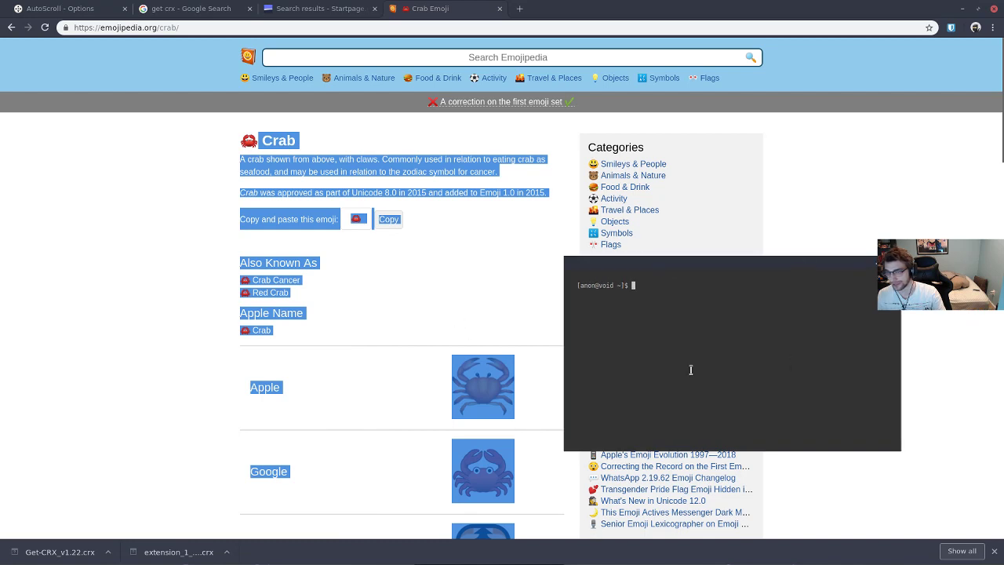
Step: Copy the crab emoji from the Emojipedia page to the clipboard
left_click(388, 219)
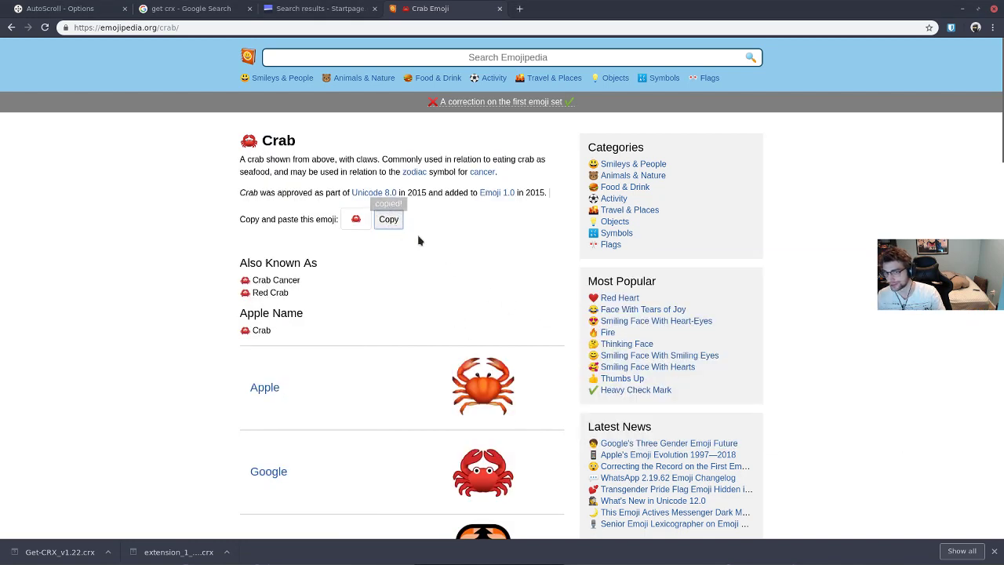
left_click_drag(230, 124, 288, 155)
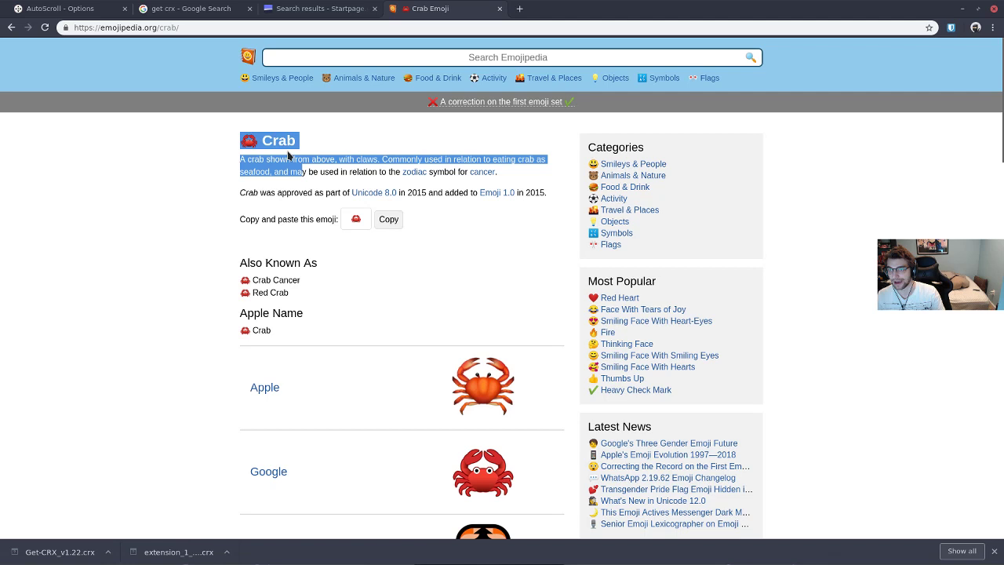
left_click(253, 180)
key("alt+Tab")
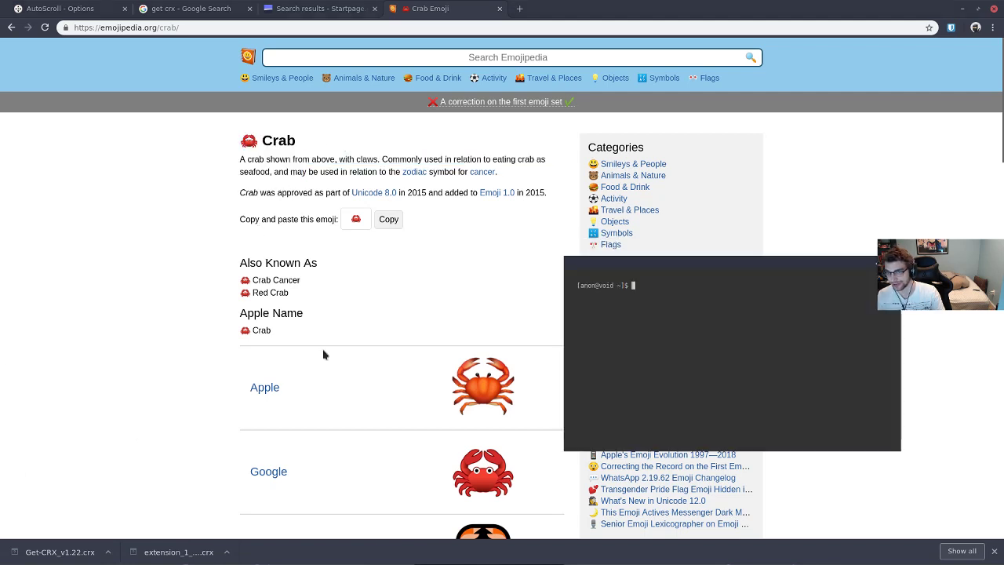
key("alt+Tab")
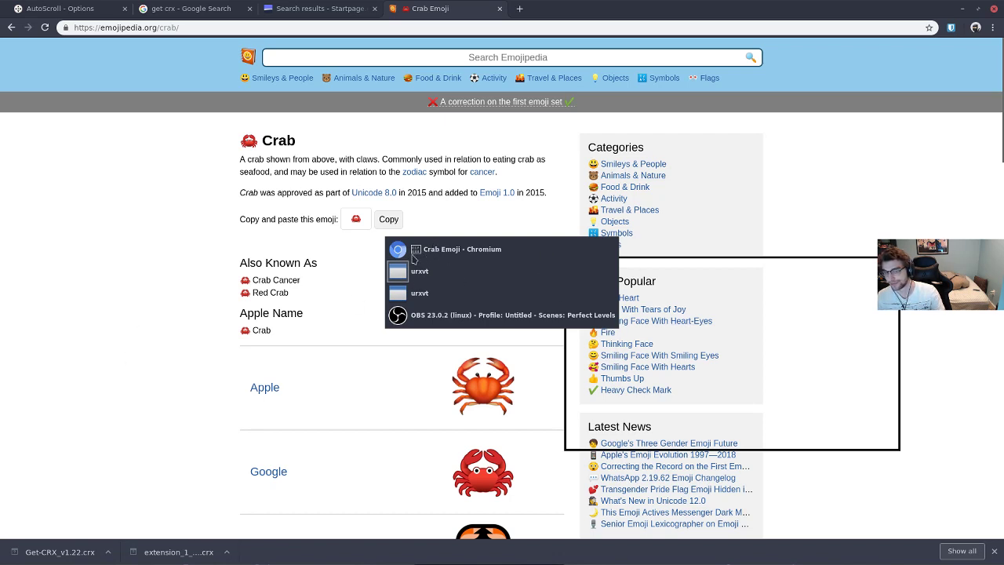
key("alt+Tab")
key("alt+Tab")
key("alt+Tab")
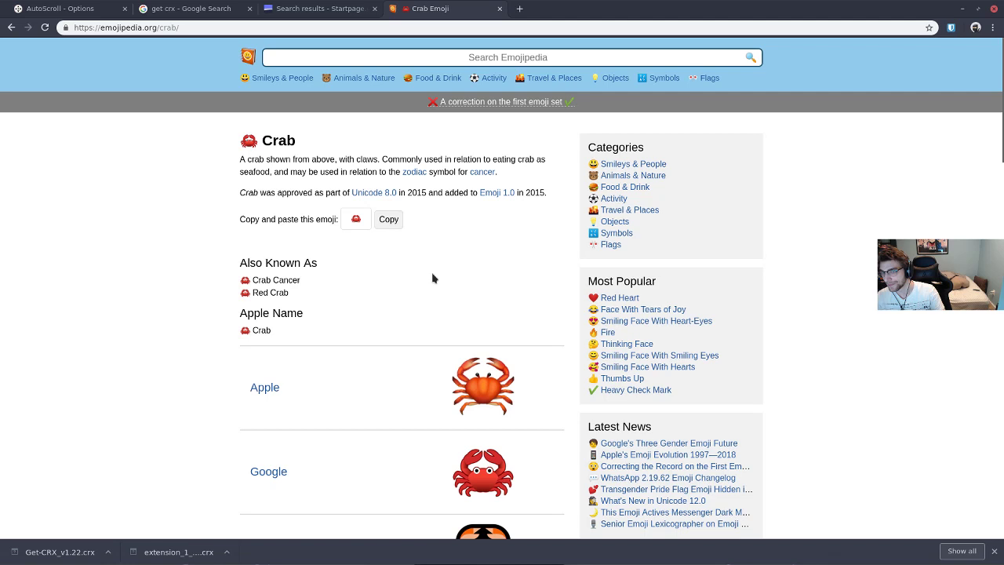
Step: In the terminal, query the package repository with "sudo xbps-query -Rs emoji", entering the account password
key("super+Return")
type("su")
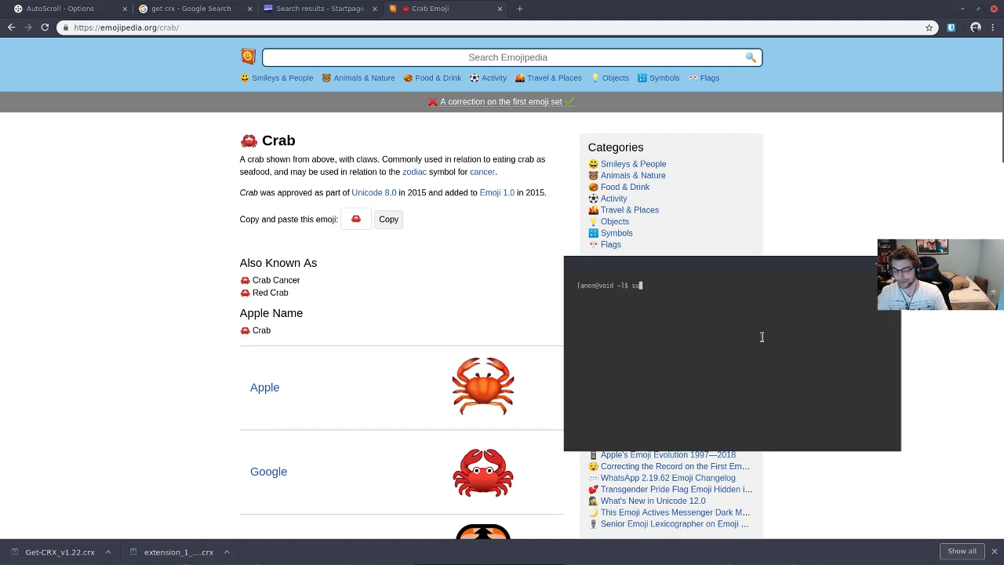
type("do xbps-query ")
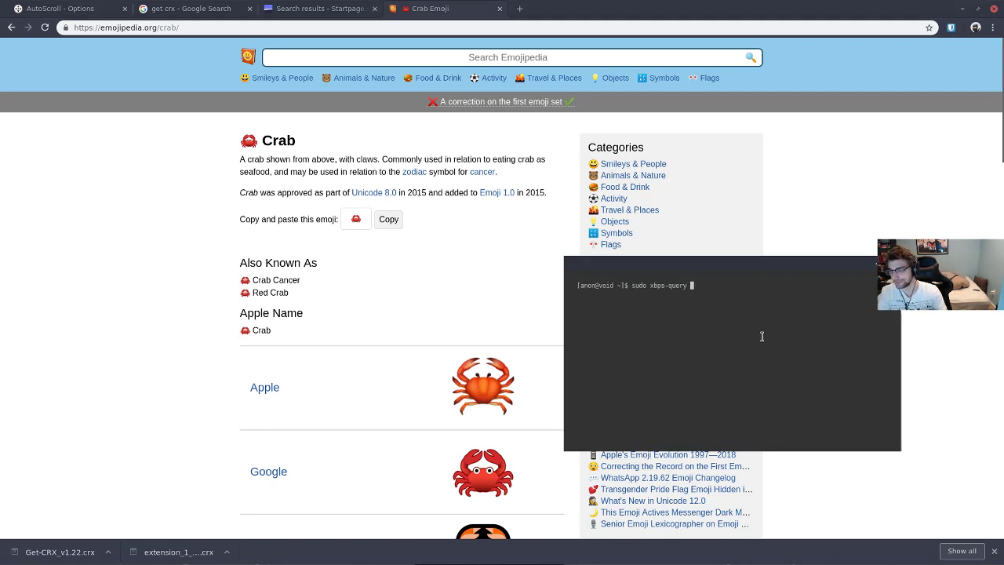
type("-Rs em")
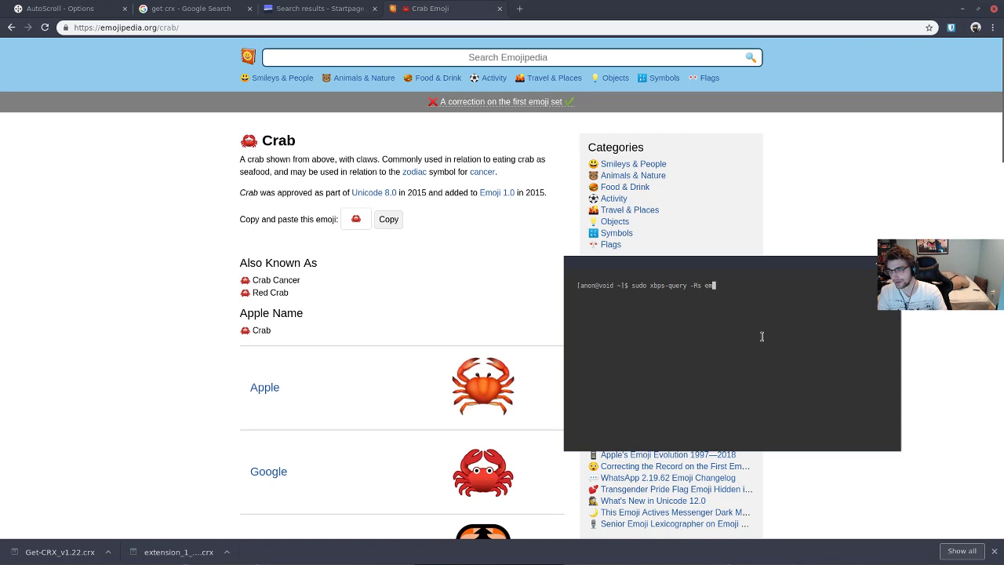
type("oji")
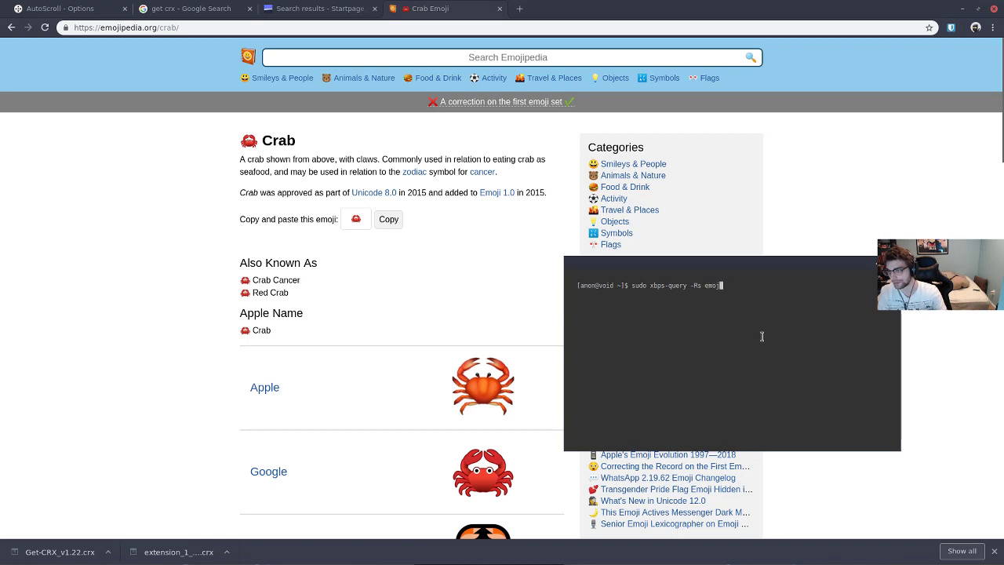
key("Return")
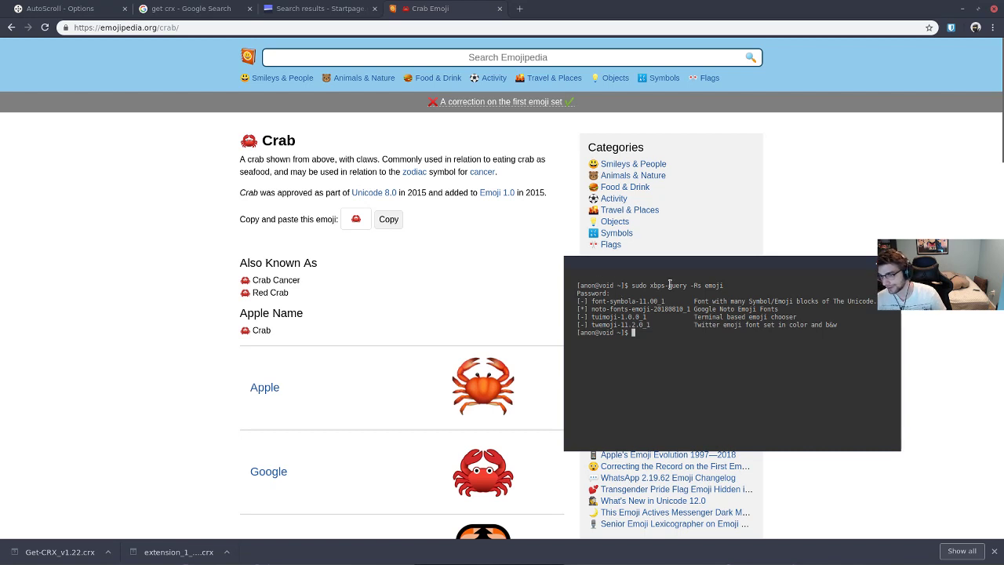
Step: Move the terminal over the article and examine the noto-fonts-emoji and twemoji entries in the package list
left_click_drag(747, 266, 438, 217)
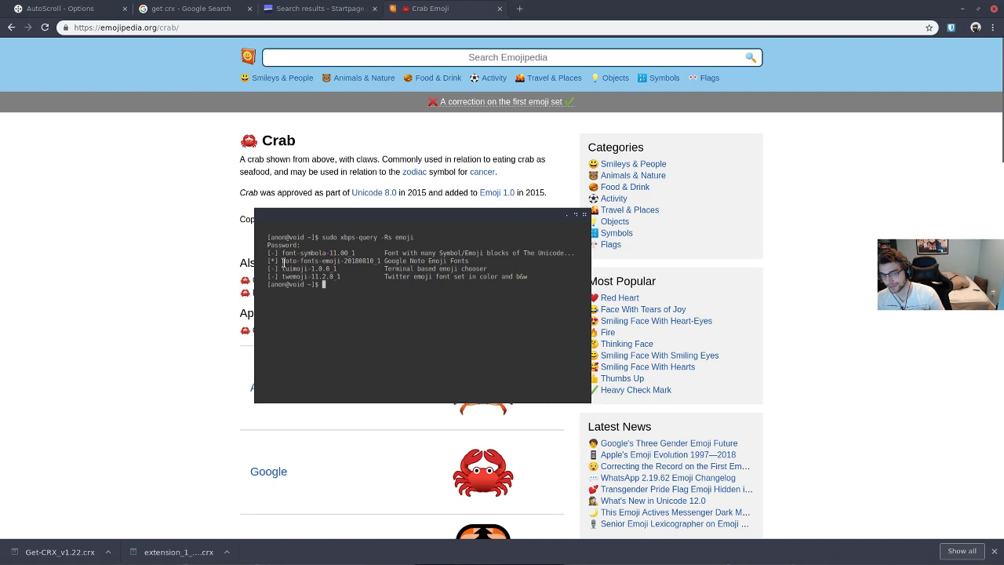
left_click_drag(282, 263, 402, 257)
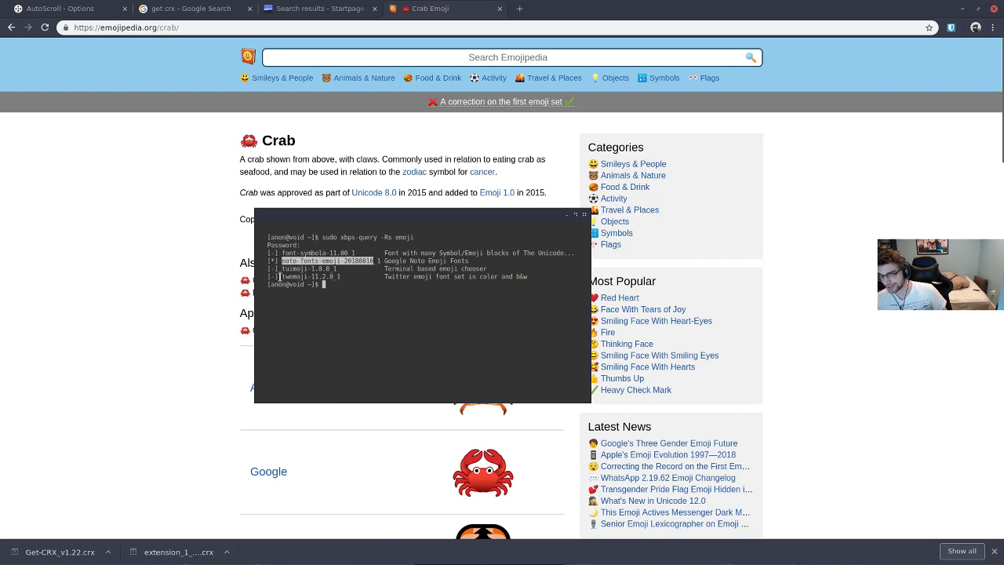
left_click_drag(280, 276, 337, 293)
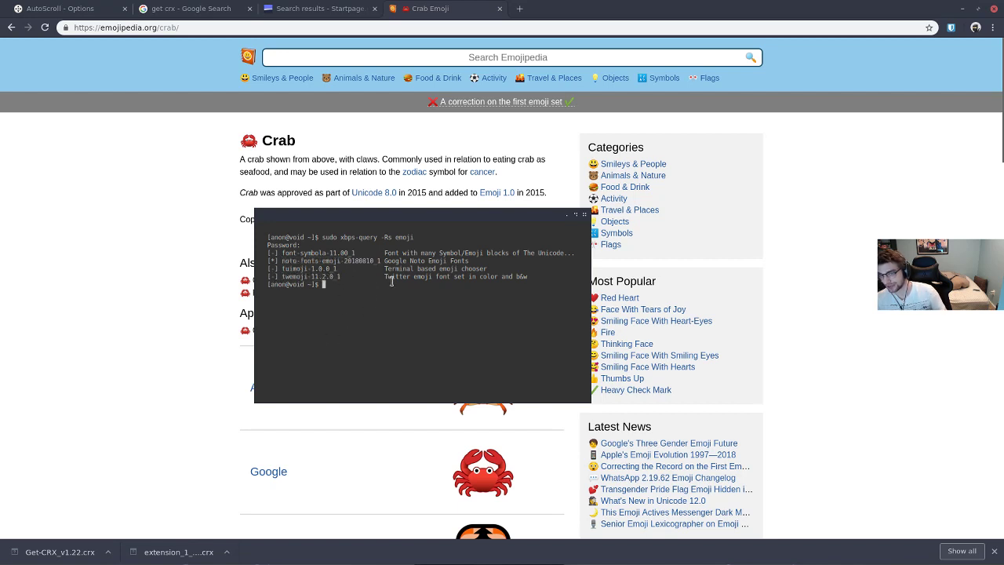
left_click_drag(527, 280, 265, 277)
left_click(346, 280)
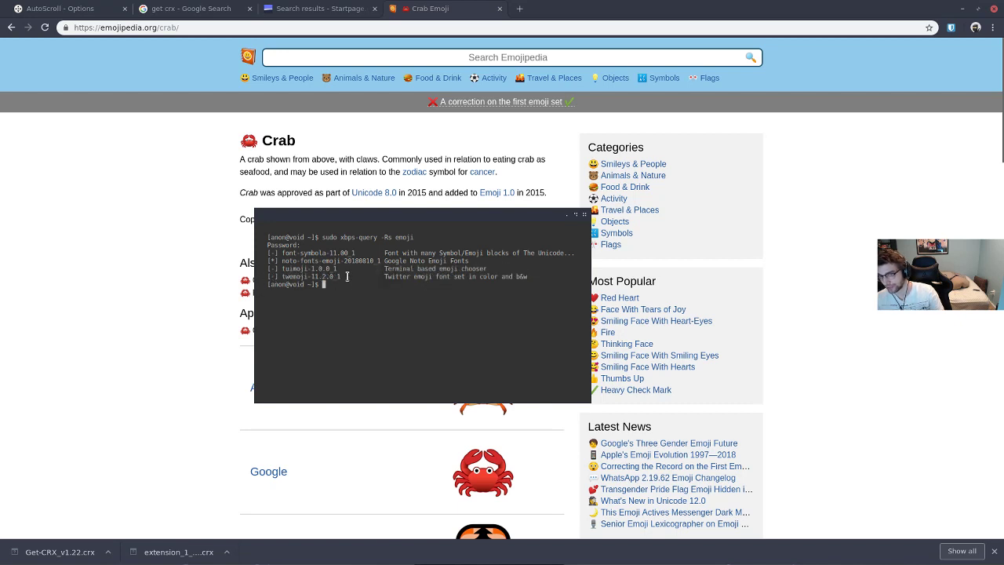
left_click_drag(347, 276, 353, 295)
left_click(354, 303)
left_click_drag(268, 259, 380, 257)
left_click(248, 299)
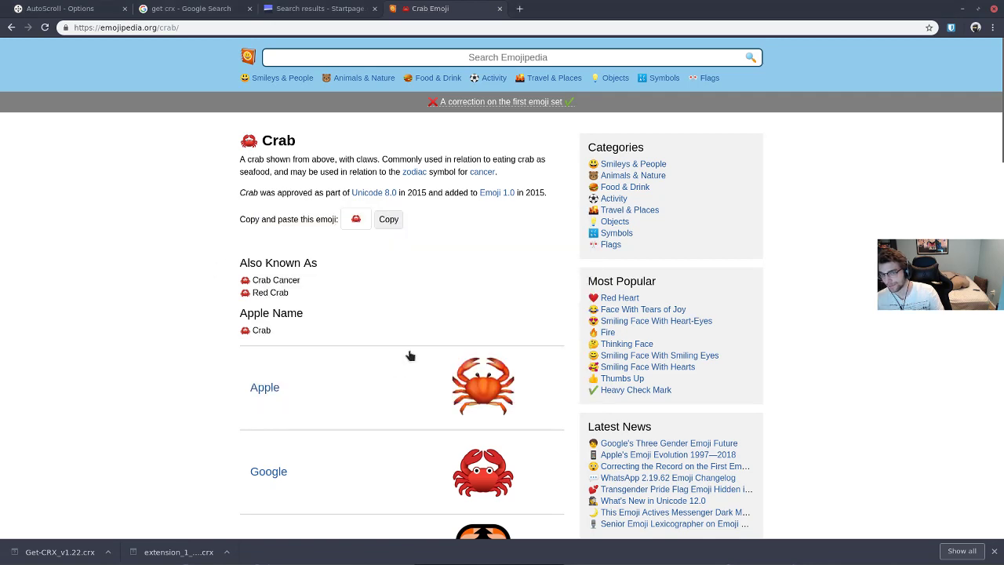
Step: Look over the vendor designs of the crab emoji on the Emojipedia page
scroll(408, 355, "down", 3)
key("ctrl+f")
left_click(924, 49)
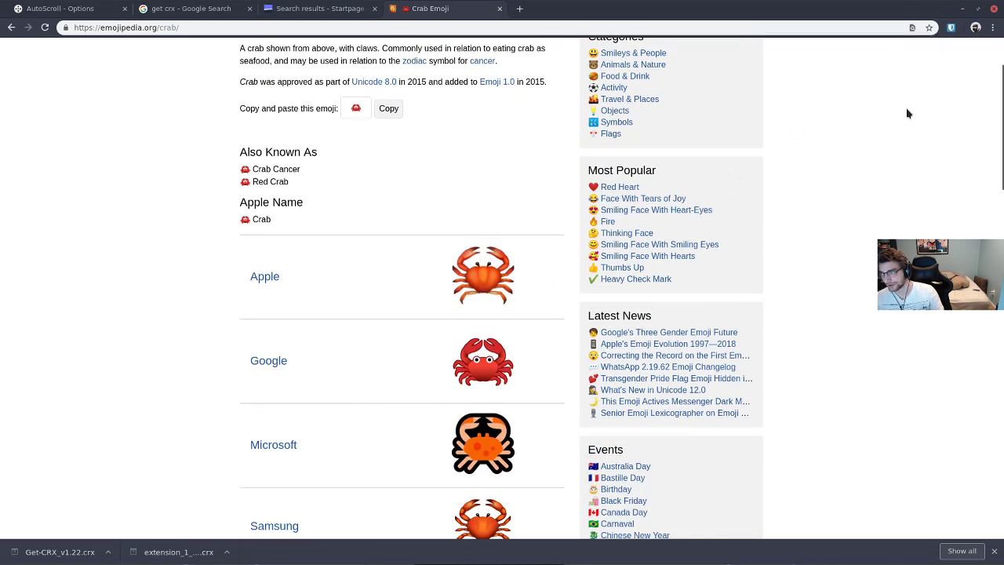
scroll(784, 161, "down", 3)
key("F12")
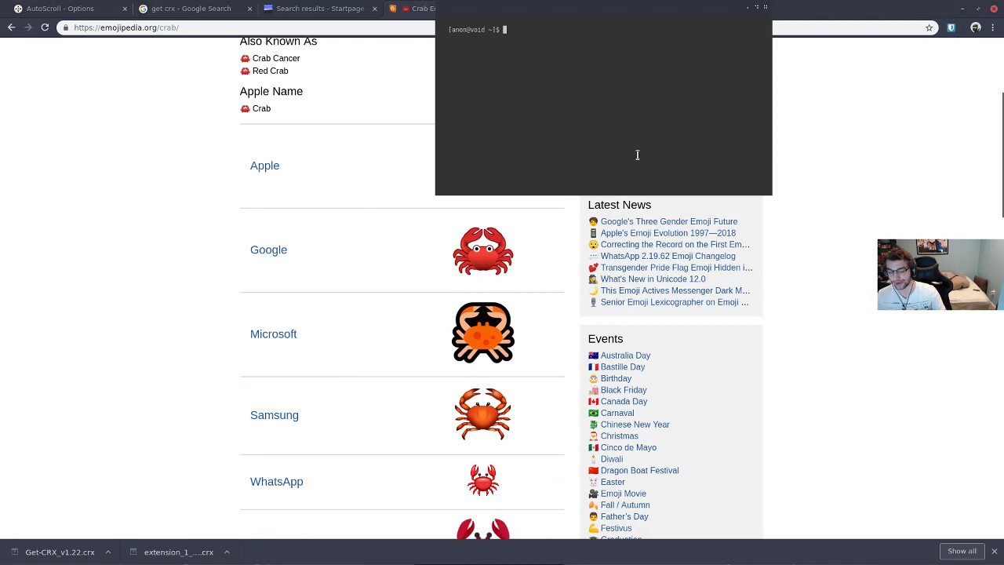
key("F12")
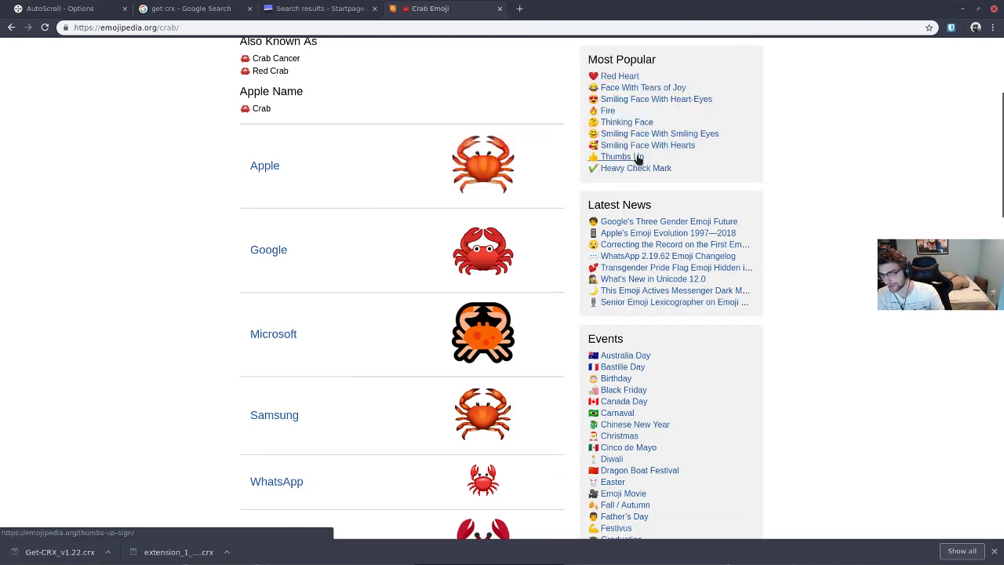
scroll(638, 157, "up", 6)
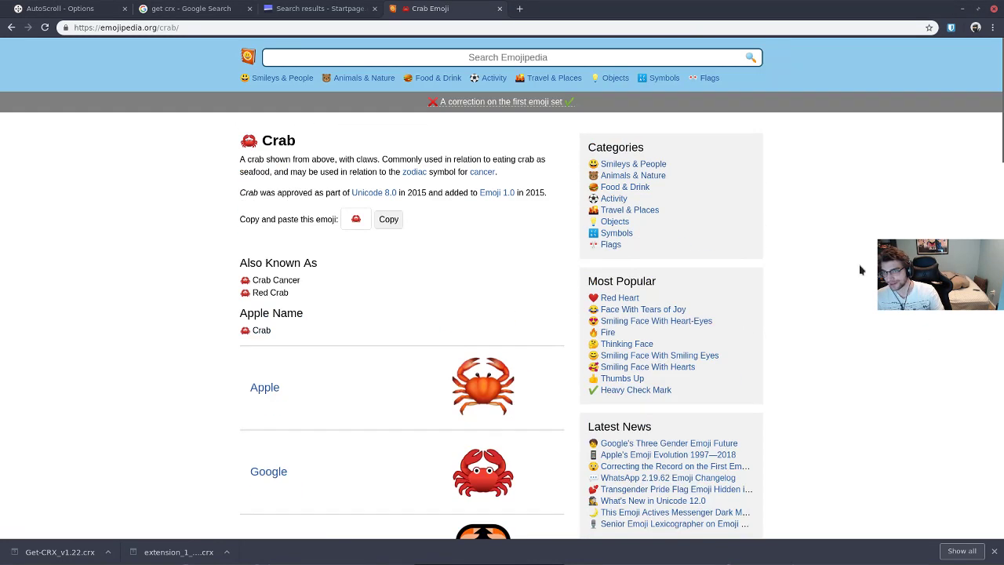
Step: Close the Startpage results and Crab Emoji tabs, and close the browser window
left_click(290, 10)
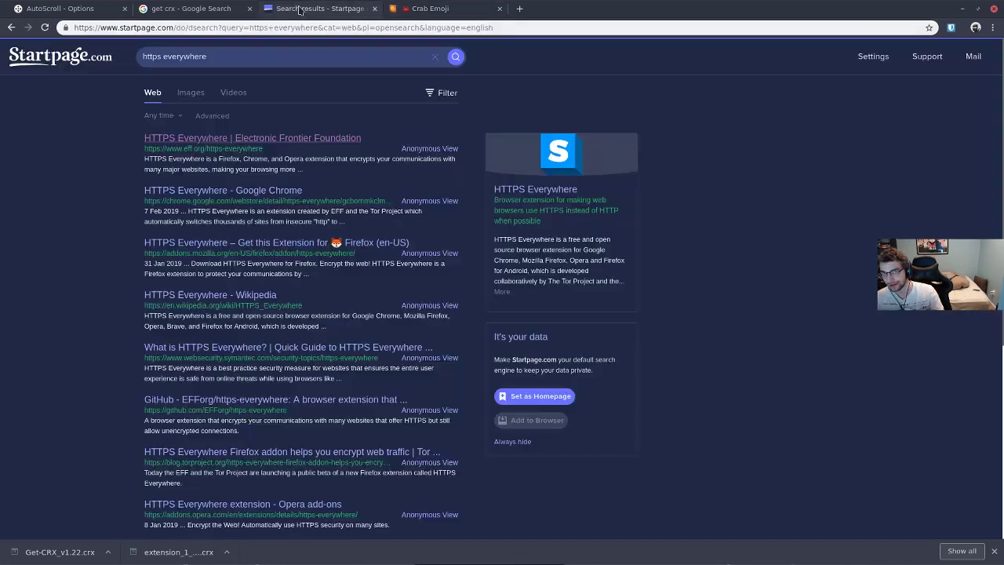
key("ctrl+w")
key("ctrl+w")
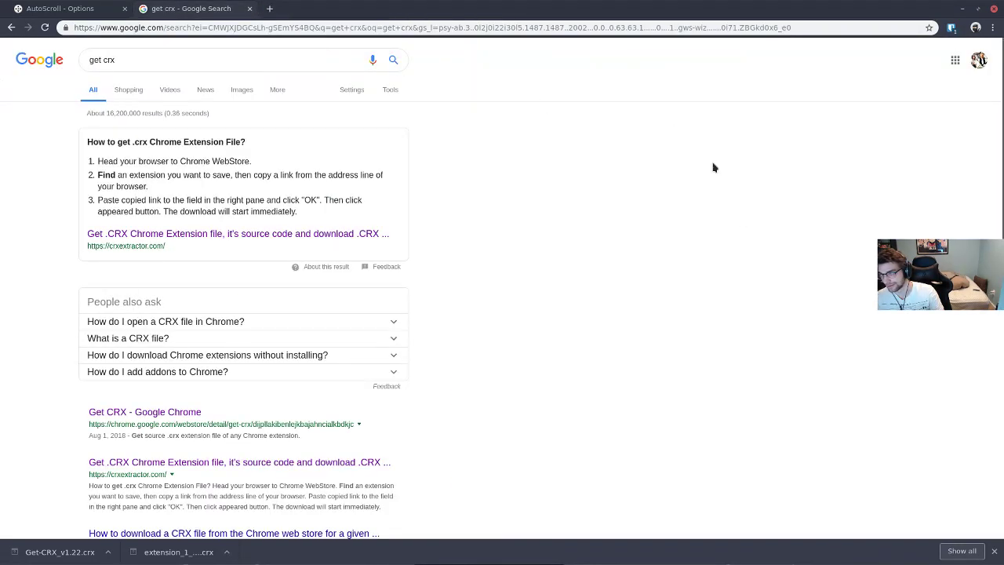
left_click(995, 8)
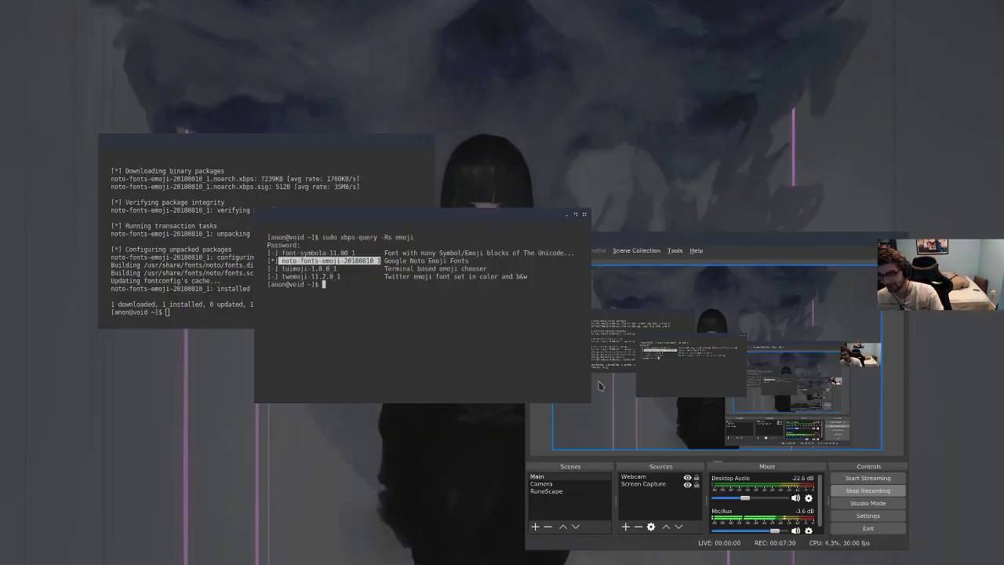